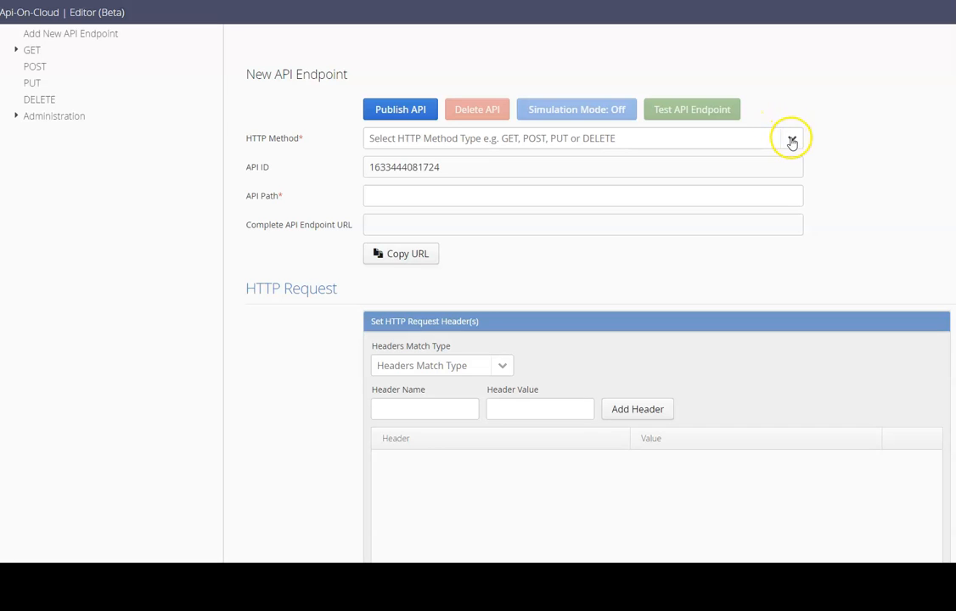
Step: Set the new endpoint's HTTP method to GET and its API path to /employee/*
{"action": "left_click", "coordinate": [791, 141]}
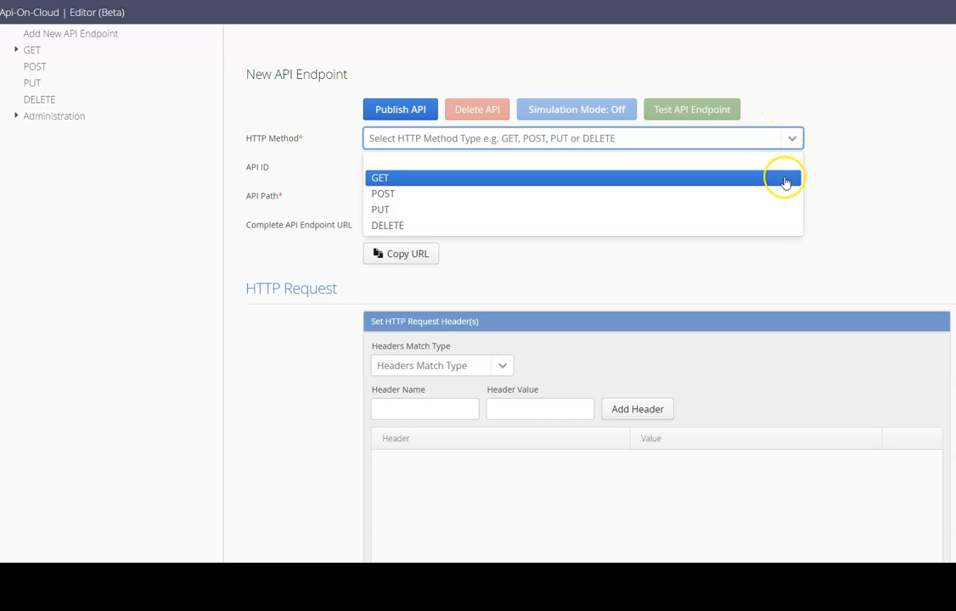
{"action": "left_click", "coordinate": [784, 179]}
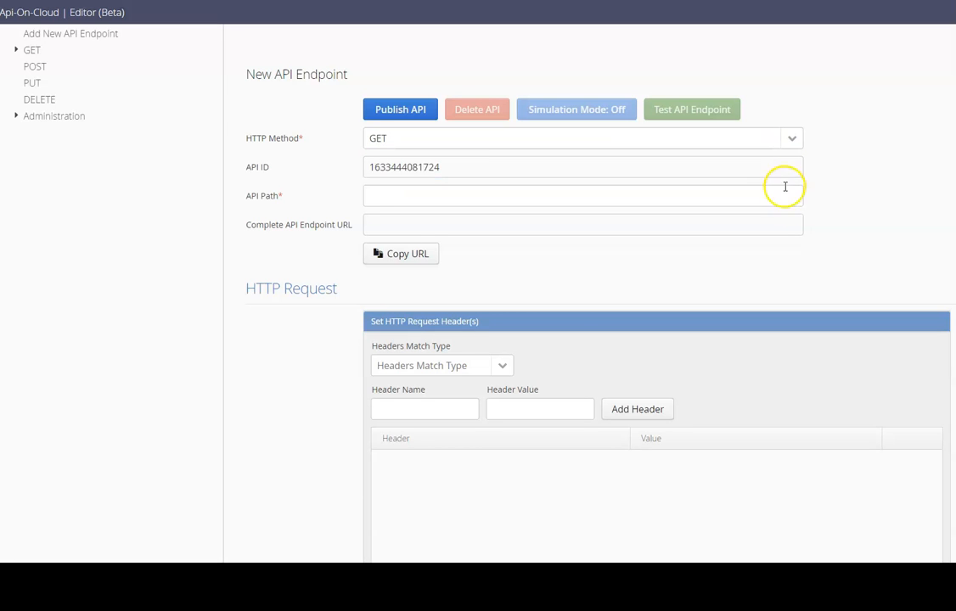
{"action": "left_click", "coordinate": [786, 198]}
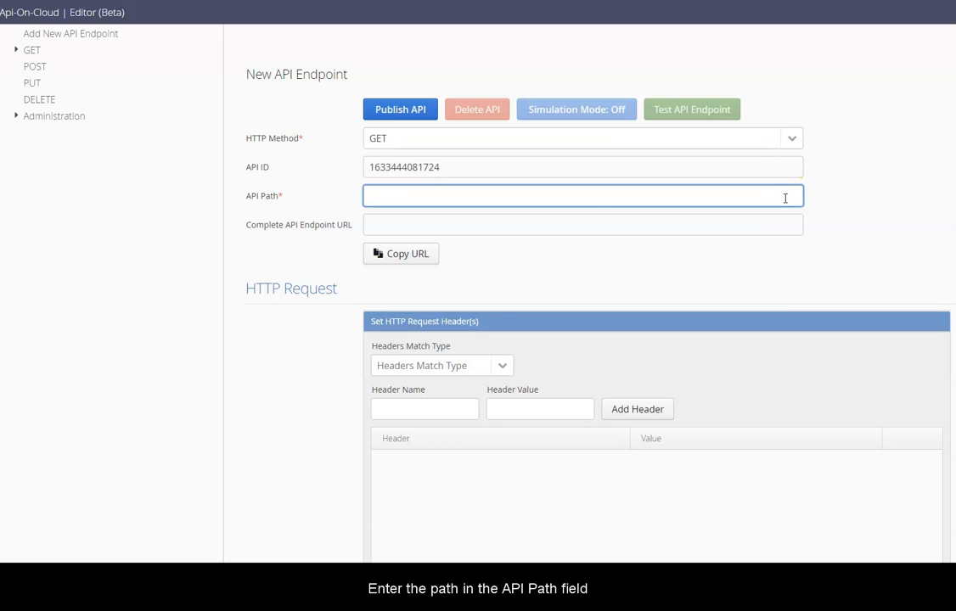
{"action": "type", "text": "/em"}
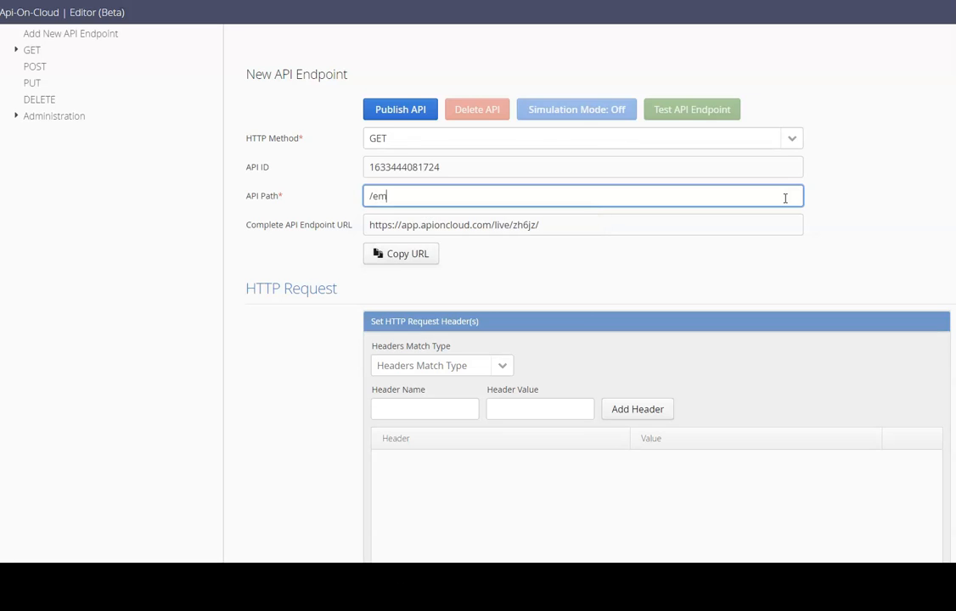
{"action": "type", "text": "ployee/*"}
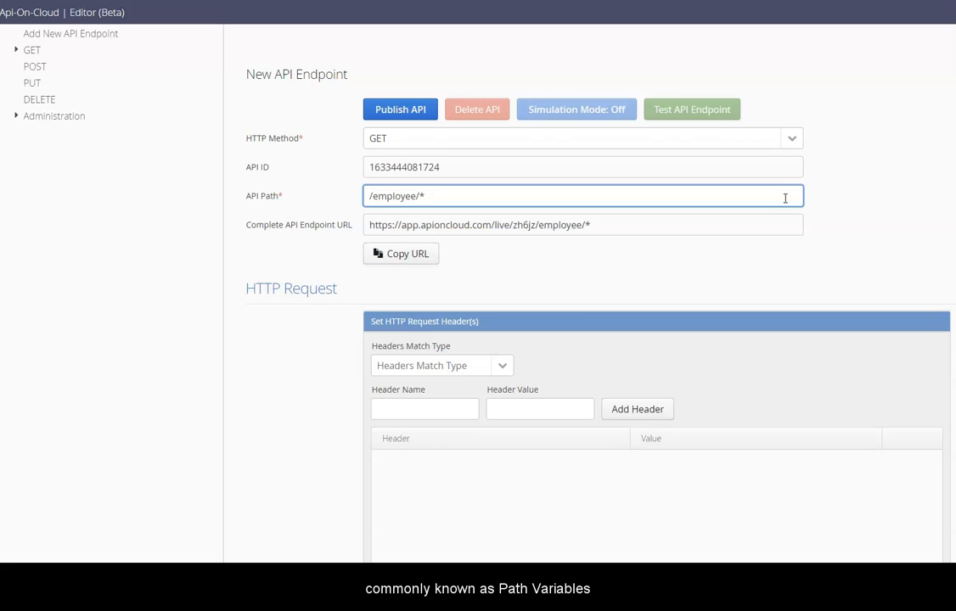
Step: Set the main HTTP response's code to 200 and its content type to application/json
{"action": "scroll", "coordinate": [785, 198], "scroll_direction": "down", "scroll_amount": 1}
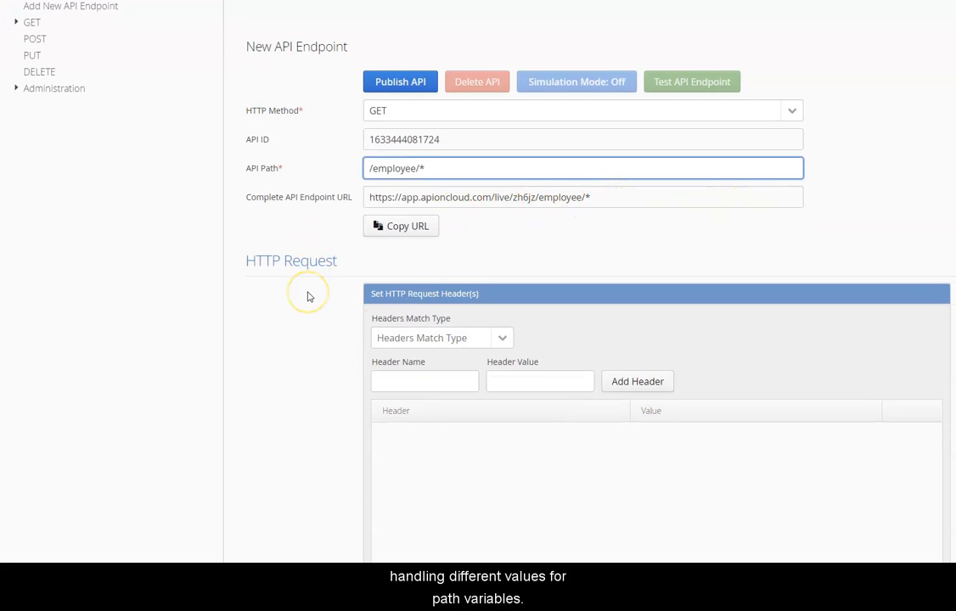
{"action": "scroll", "coordinate": [310, 296], "scroll_direction": "down", "scroll_amount": 1}
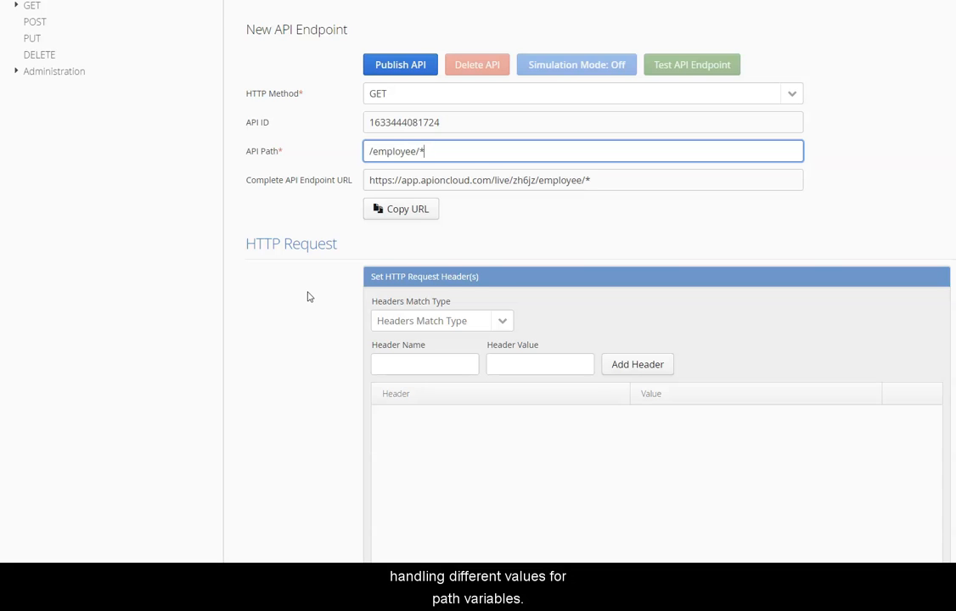
{"action": "scroll", "coordinate": [310, 296], "scroll_direction": "down", "scroll_amount": 5}
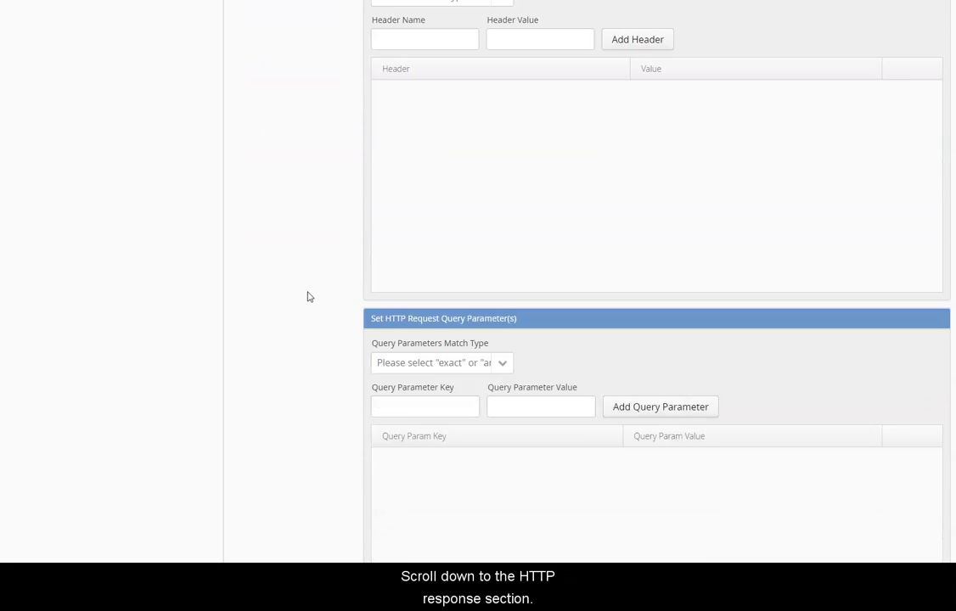
{"action": "scroll", "coordinate": [310, 297], "scroll_direction": "down", "scroll_amount": 7}
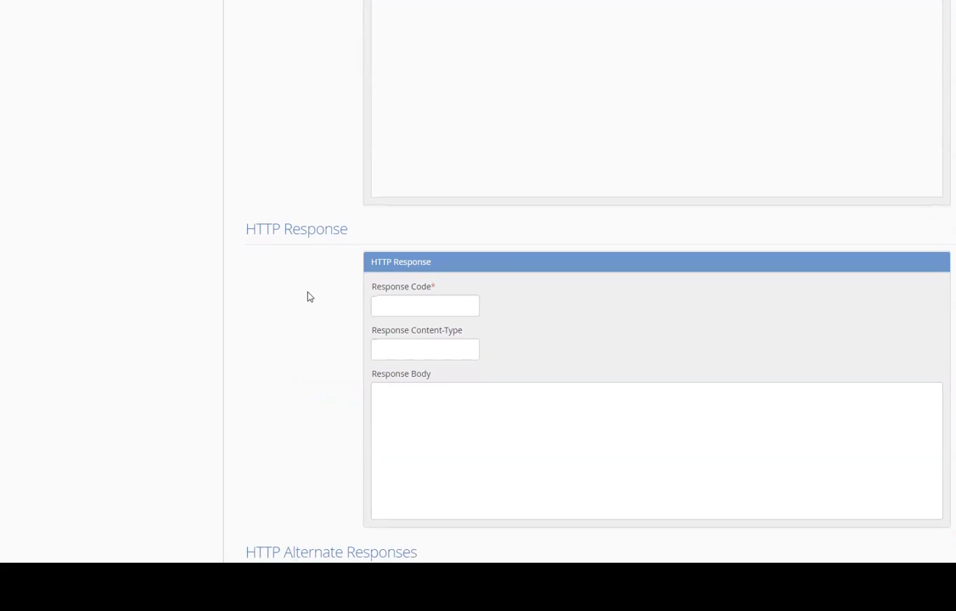
{"action": "left_click", "coordinate": [404, 307]}
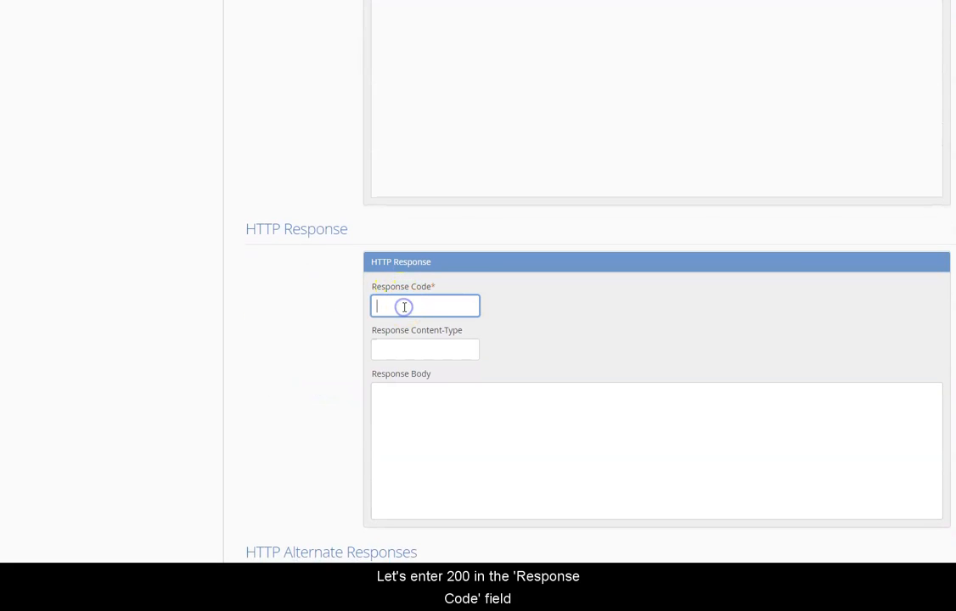
{"action": "type", "text": "200"}
{"action": "key", "text": "Tab"}
{"action": "type", "text": "applicatio"}
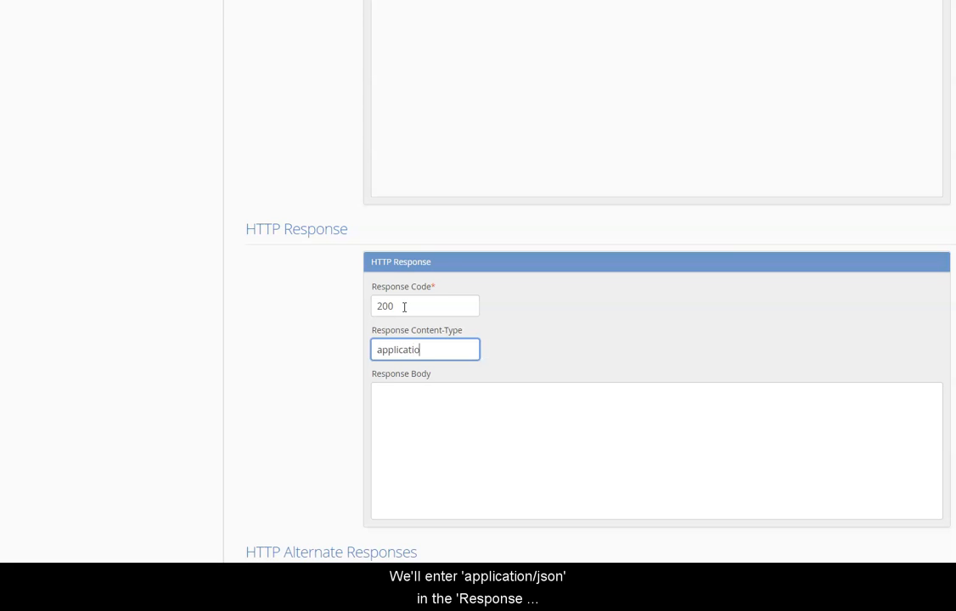
{"action": "type", "text": "n/json"}
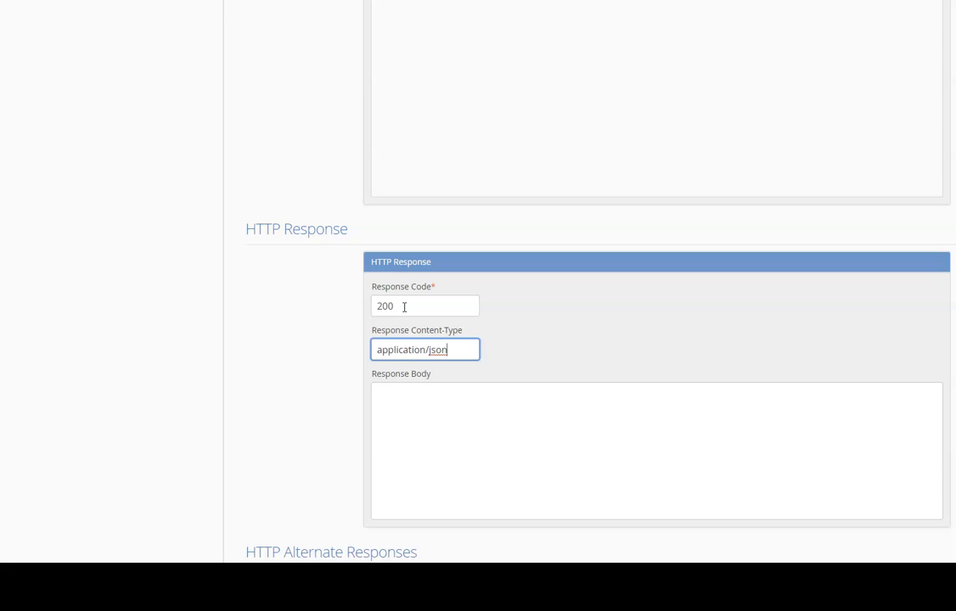
Step: Enter the main response's JSON body with employeeId, firstName, lastName, hireDate 2015-01-15, status active, title Engineer Level 3, team Team J, department New Services
{"action": "left_click", "coordinate": [416, 415]}
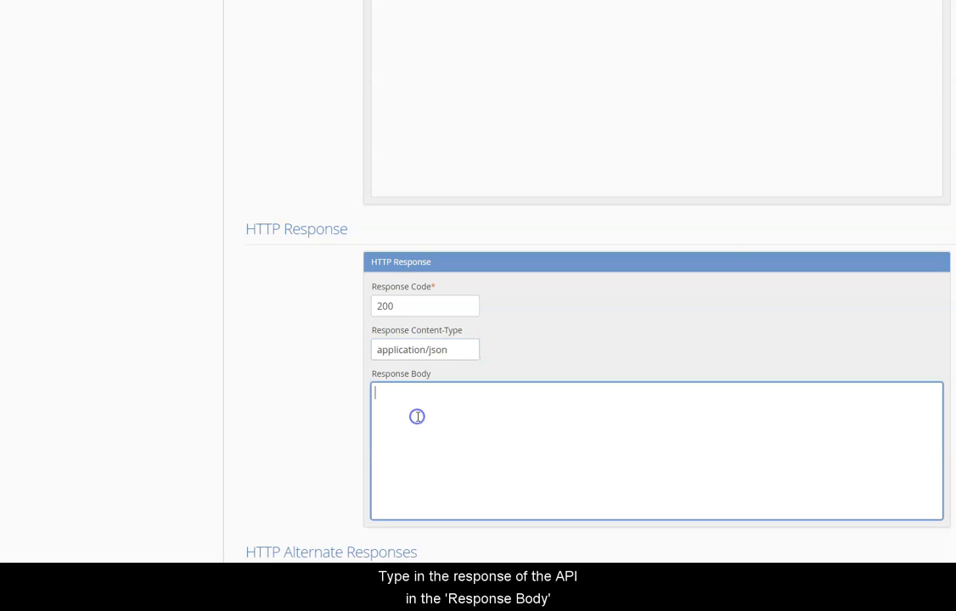
{"action": "type", "text": "{     \"employeeId\": 111,     \"firstName\": \"John\",     \"lastName\": \"Smith\",     \"hireDate\": \"2015-01-15\",     \"status\": \"active\",     \"title\": \"Engineer Level 3\",     \"team\": \"Team J\",     \"department\": \"New Services\" }"}
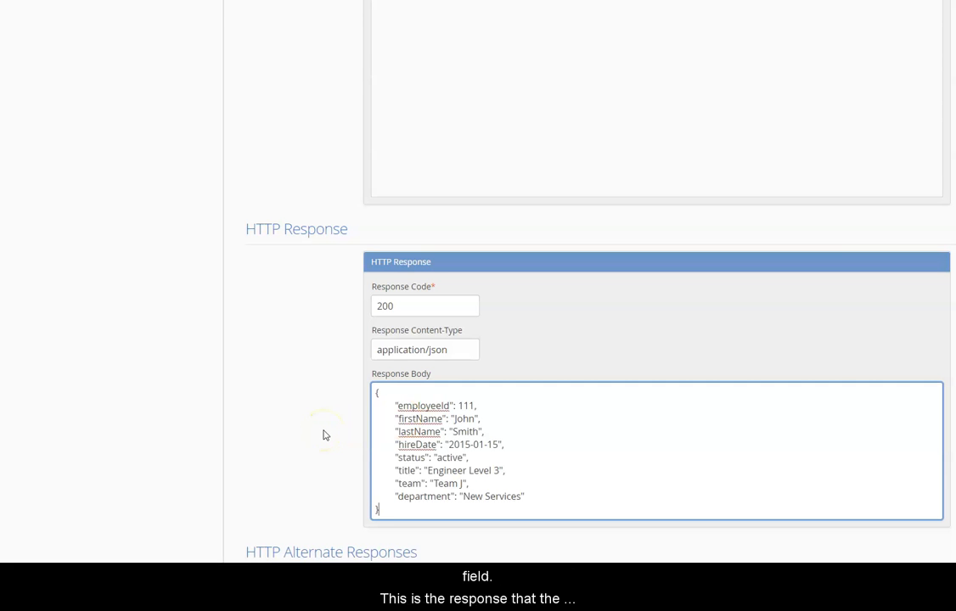
Step: Set the first alternate response's code to 200 and its content type to application/json
{"action": "scroll", "coordinate": [323, 436], "scroll_direction": "down", "scroll_amount": 3}
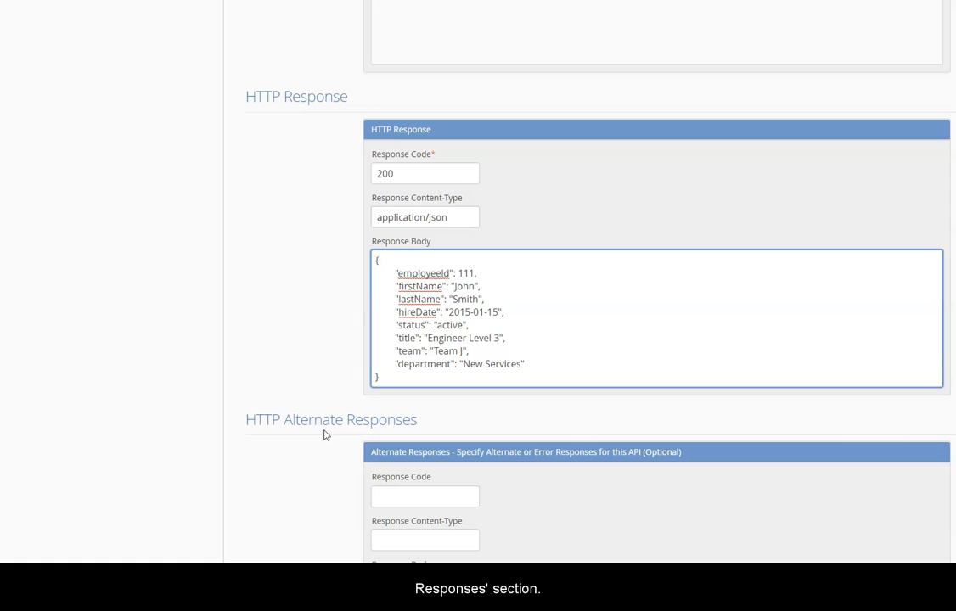
{"action": "scroll", "coordinate": [325, 435], "scroll_direction": "down", "scroll_amount": 1}
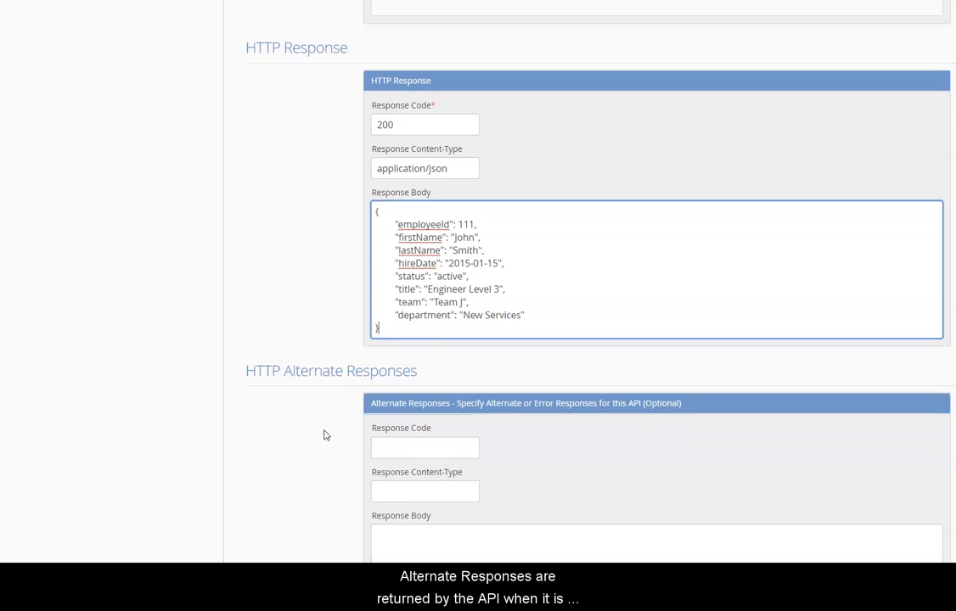
{"action": "left_click", "coordinate": [342, 436]}
{"action": "left_click", "coordinate": [391, 447]}
{"action": "type", "text": "200"}
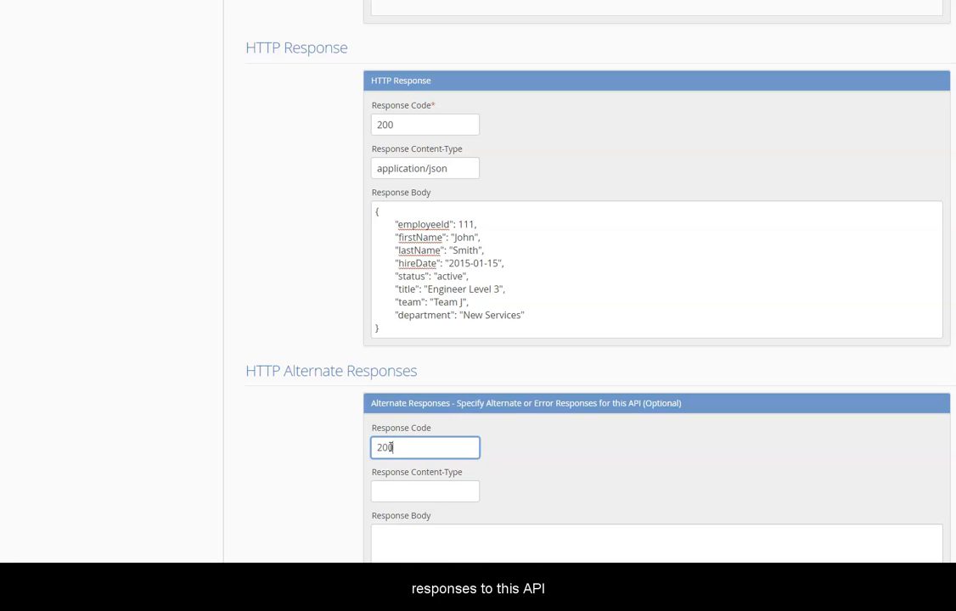
{"action": "key", "text": "Tab"}
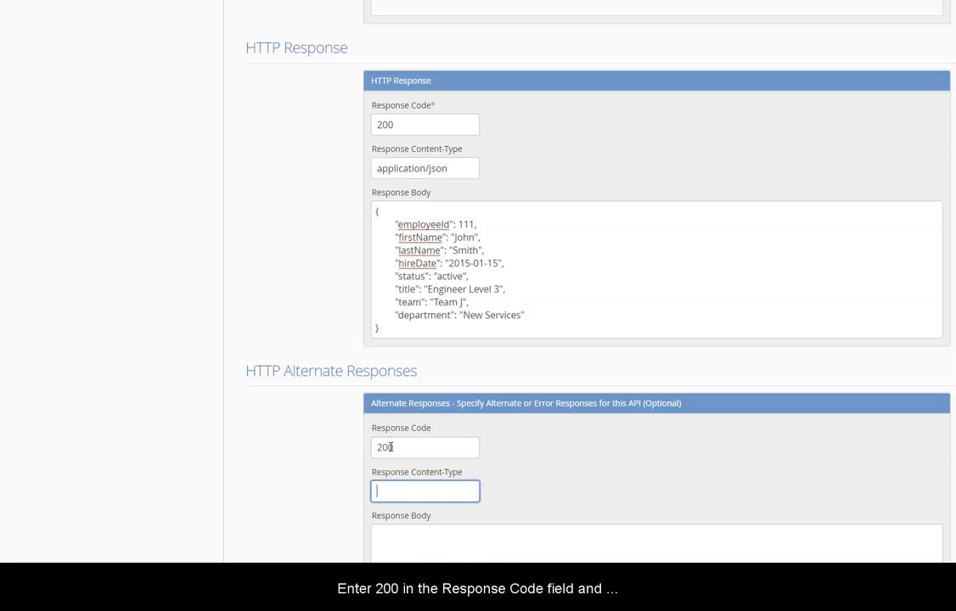
{"action": "type", "text": "application/js"}
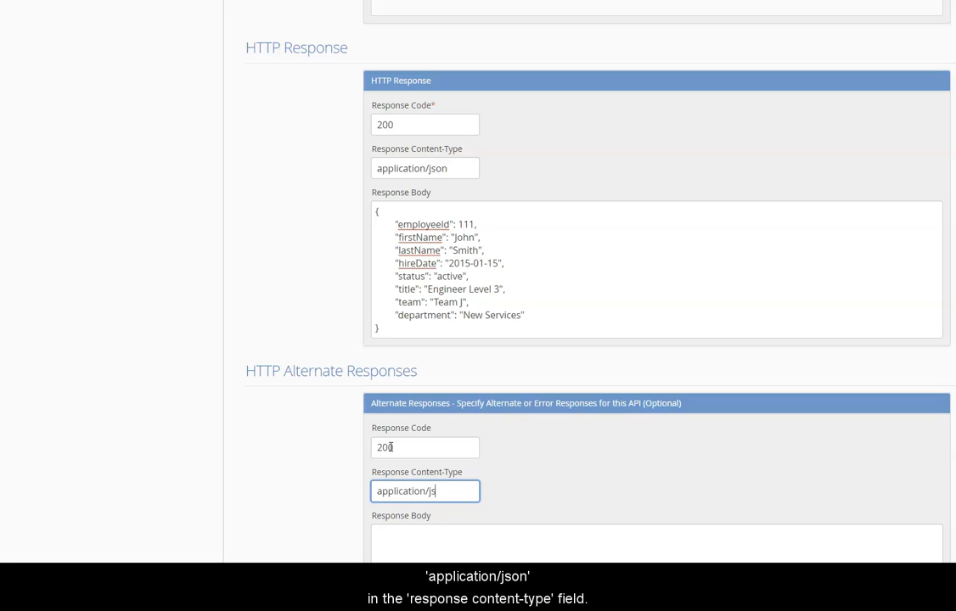
{"action": "type", "text": "on"}
Step: Add the alternate response with JSON body employeeId, firstName, lastName, hireDate 2017-07-29, status active, title Product Lead 2, team Team Green, department Analytics
{"action": "left_click", "coordinate": [603, 400]}
{"action": "scroll", "coordinate": [606, 401], "scroll_direction": "down", "scroll_amount": 2}
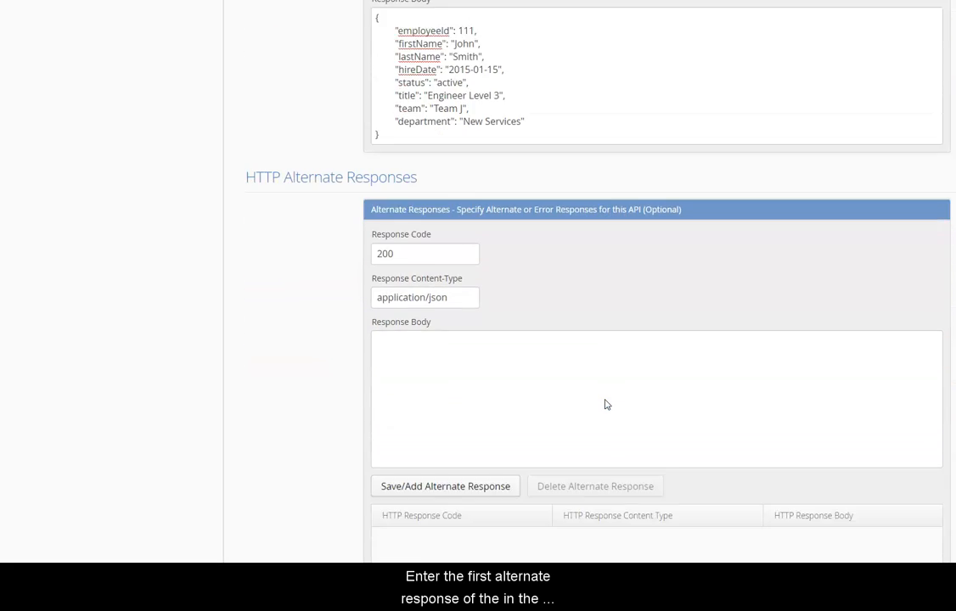
{"action": "scroll", "coordinate": [606, 405], "scroll_direction": "down", "scroll_amount": 3}
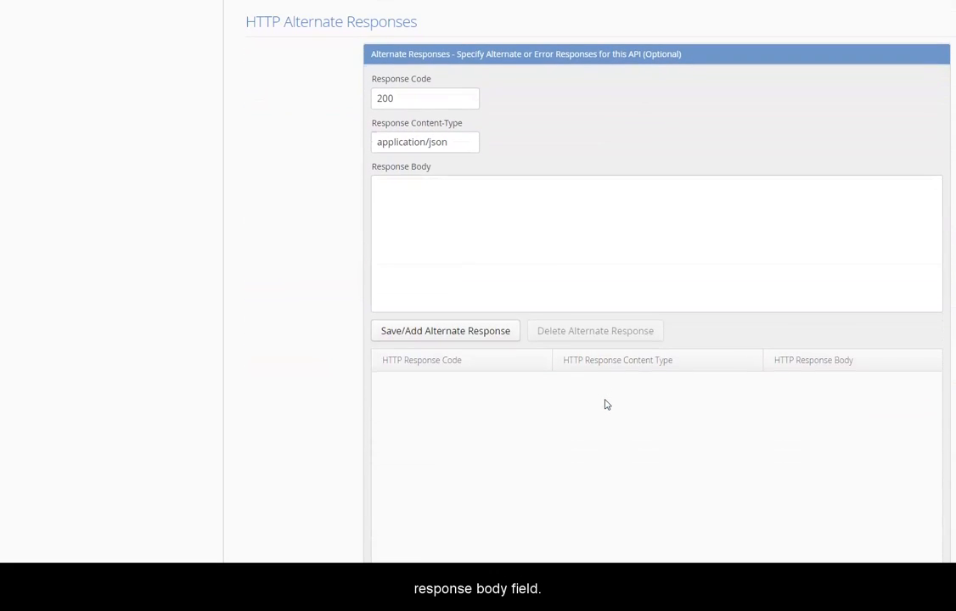
{"action": "left_click", "coordinate": [504, 241]}
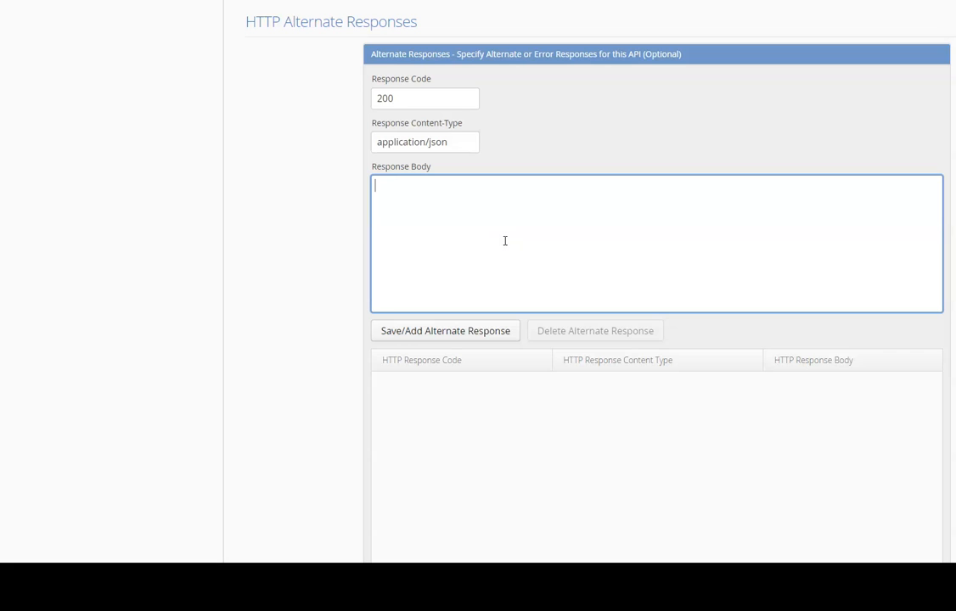
{"action": "type", "text": "{ \t\"employeeId\": 222, \t\"firstName\": \"Alex\", \t\"lastName\": \"Bauer\", \t\"hireDate\": \"2017-07-29\", \t\"status\": \"active\", \t\"title\": \"Product Lead 2\", \t\"team\": \"Team Green\", \t\"department\": \"Analytics\" }"}
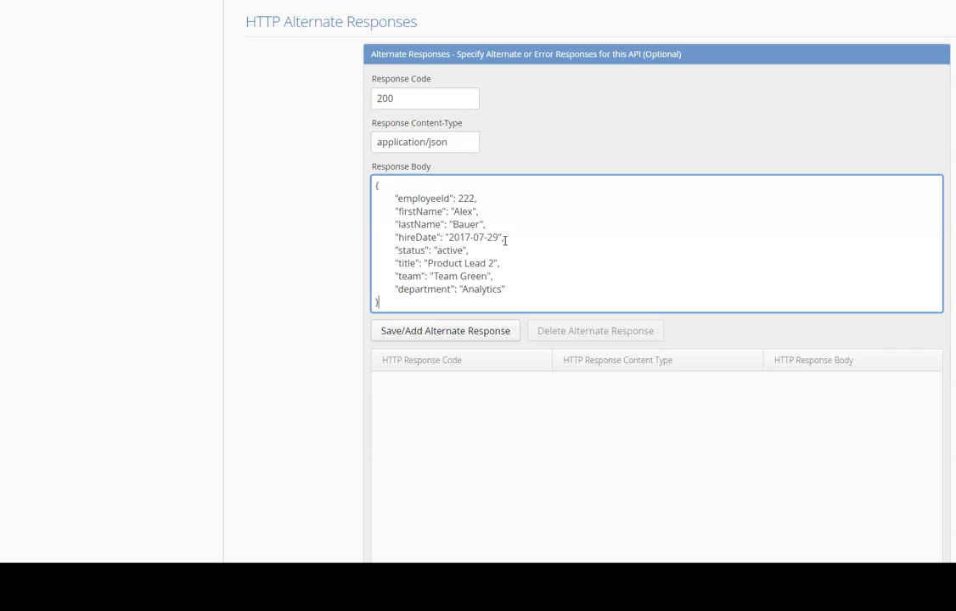
{"action": "left_click", "coordinate": [432, 333]}
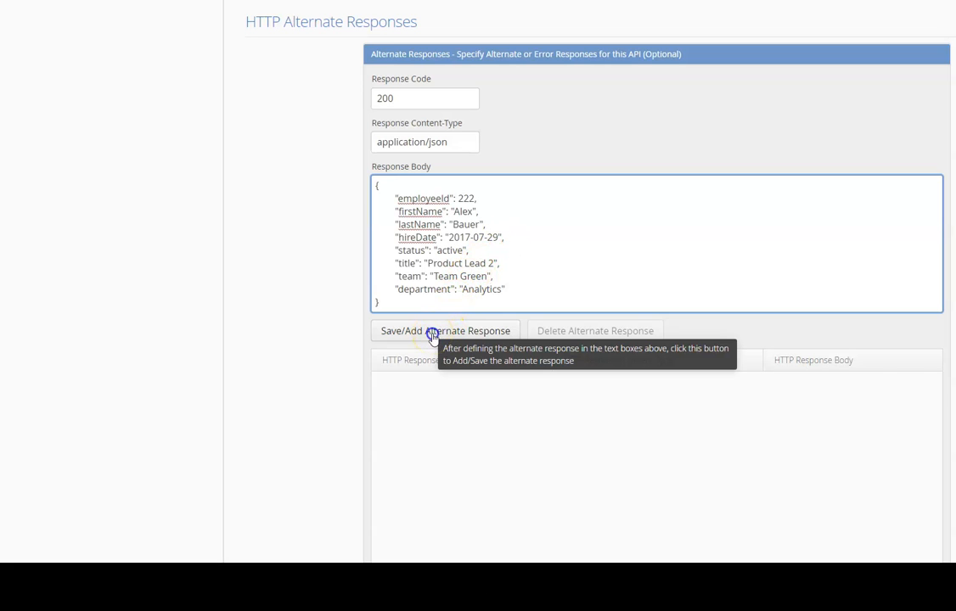
Step: Add a 404 alternate response of type text/html with the body "<html><body><h1>Page not Found!!!</h1><hr /><p>Did you enter the correct address?</p></body></html>"
{"action": "left_click", "coordinate": [394, 98]}
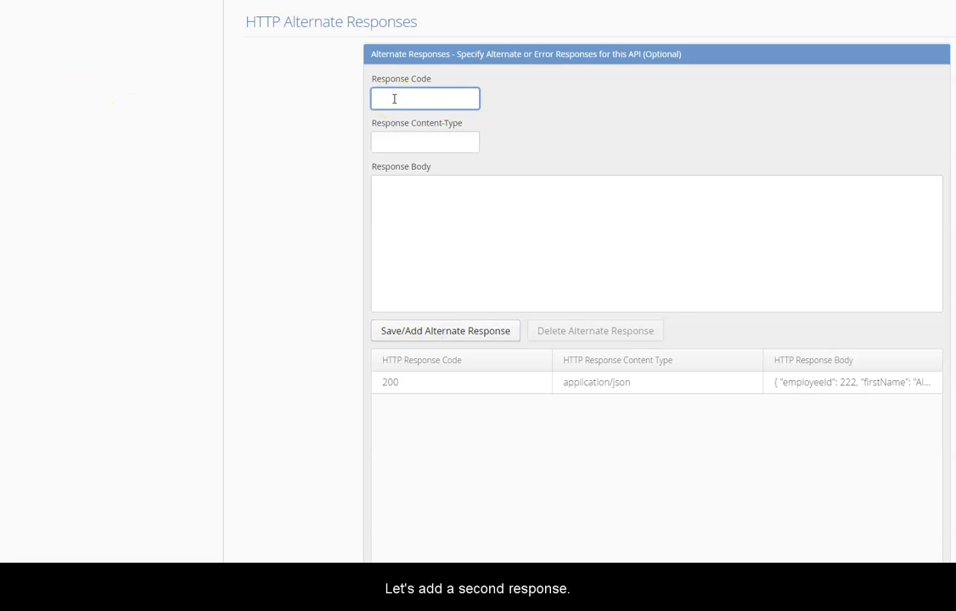
{"action": "type", "text": "4"}
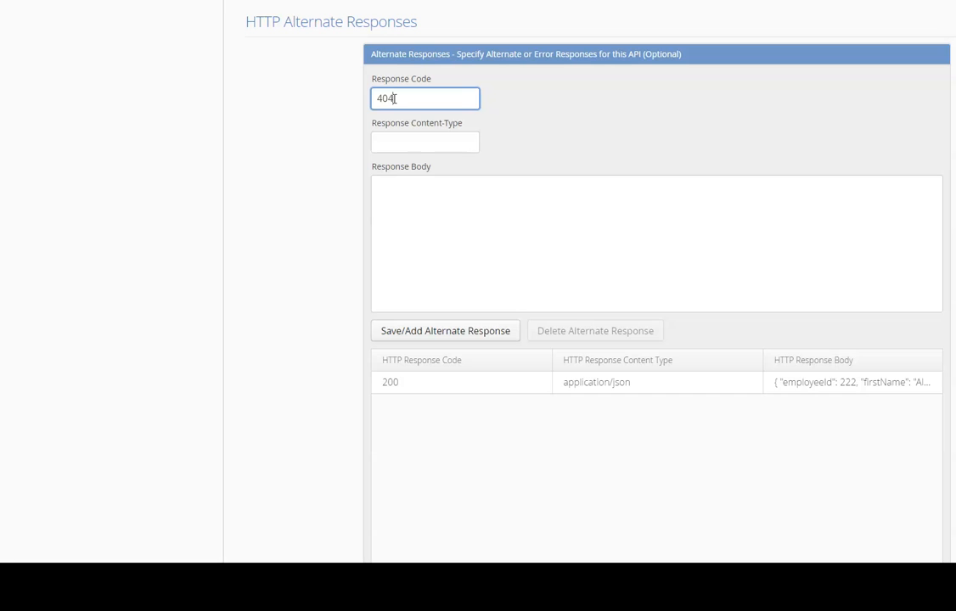
{"action": "type", "text": "04"}
{"action": "left_click", "coordinate": [390, 141]}
{"action": "type", "text": "te"}
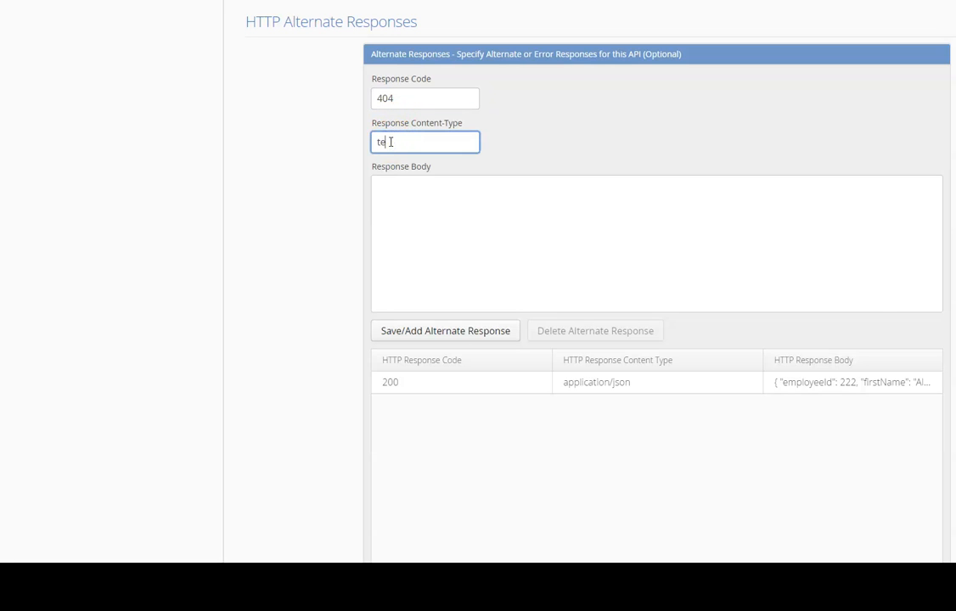
{"action": "type", "text": "xt/html"}
{"action": "key", "text": "Tab"}
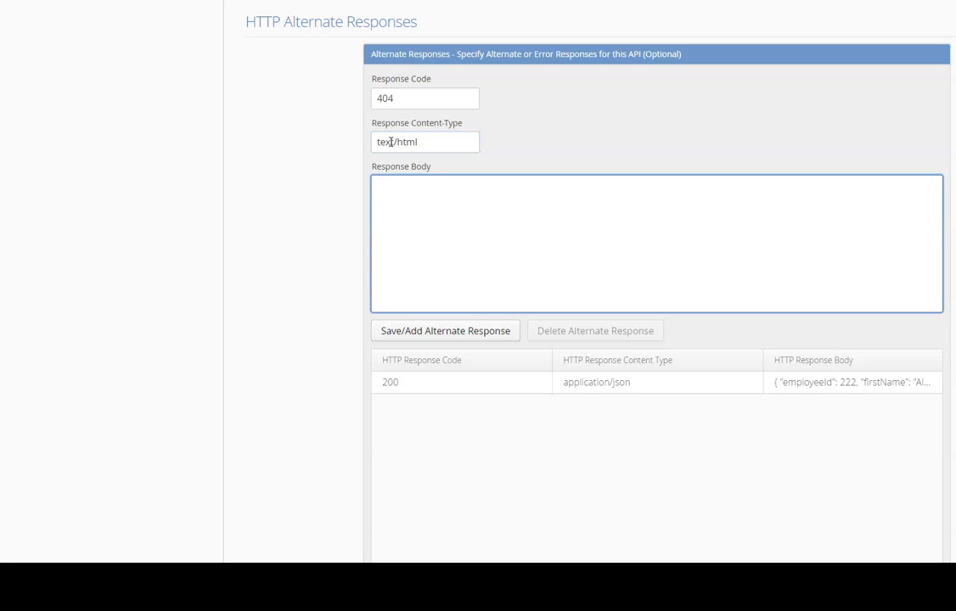
{"action": "type", "text": "<html><body><h1>Page not Found!!!</h1><hr /><p>Did you enter the correct address?</p></body></html>"}
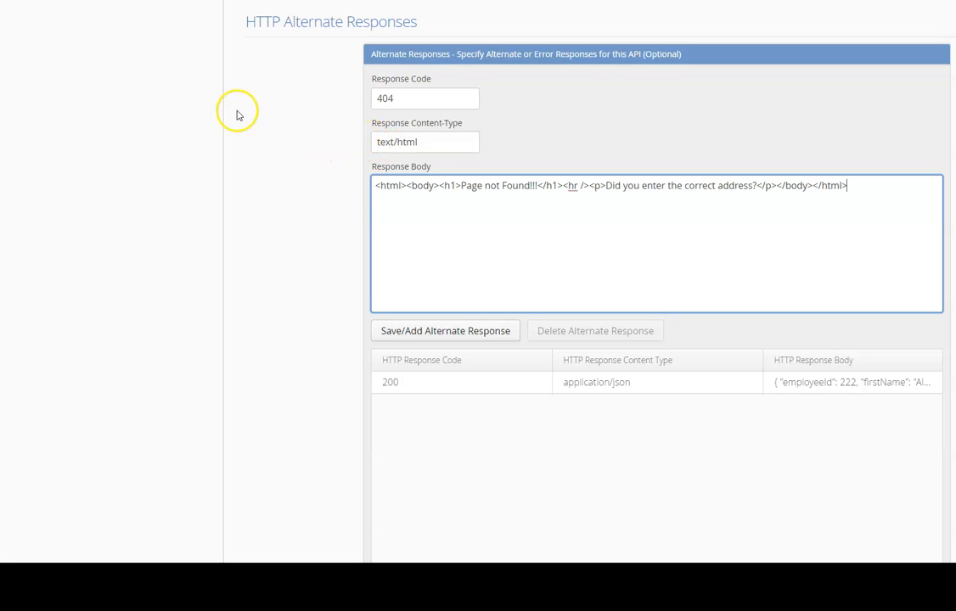
{"action": "left_click", "coordinate": [387, 331]}
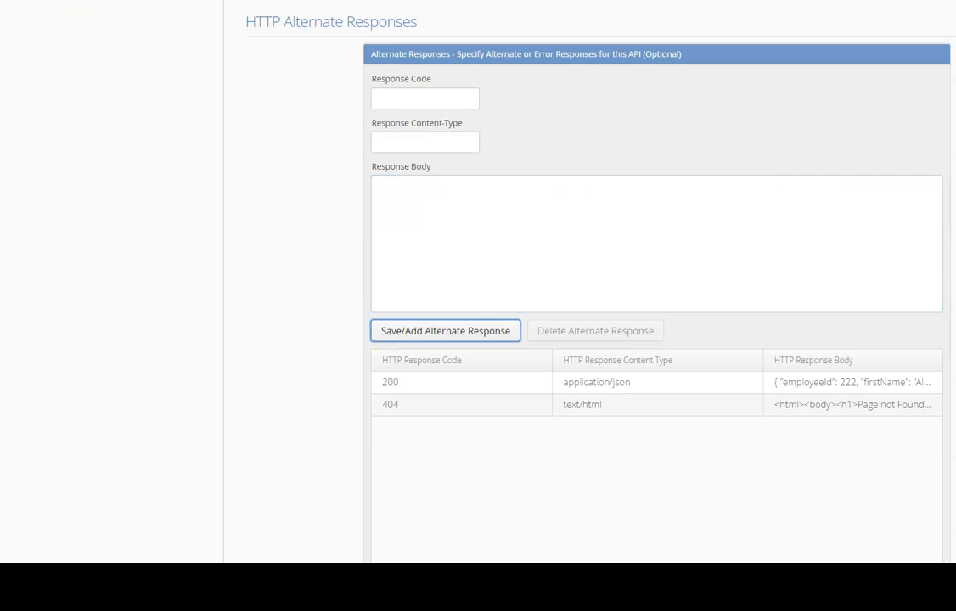
Step: Add a 401 alternate response of type text/plain with the body "You aren't authorized to view this resource, please sign-in first!"
{"action": "left_click", "coordinate": [411, 100]}
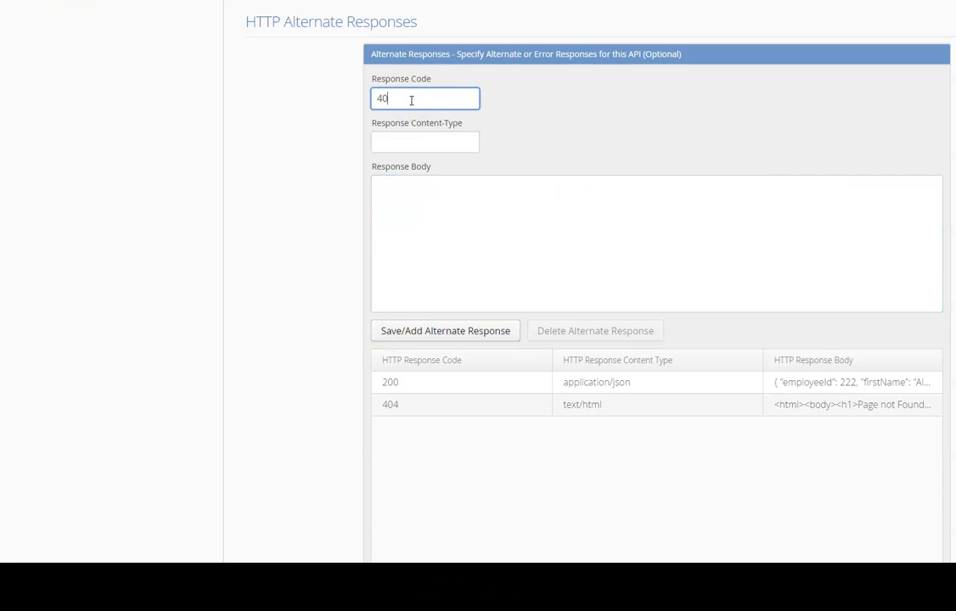
{"action": "key", "text": "Tab"}
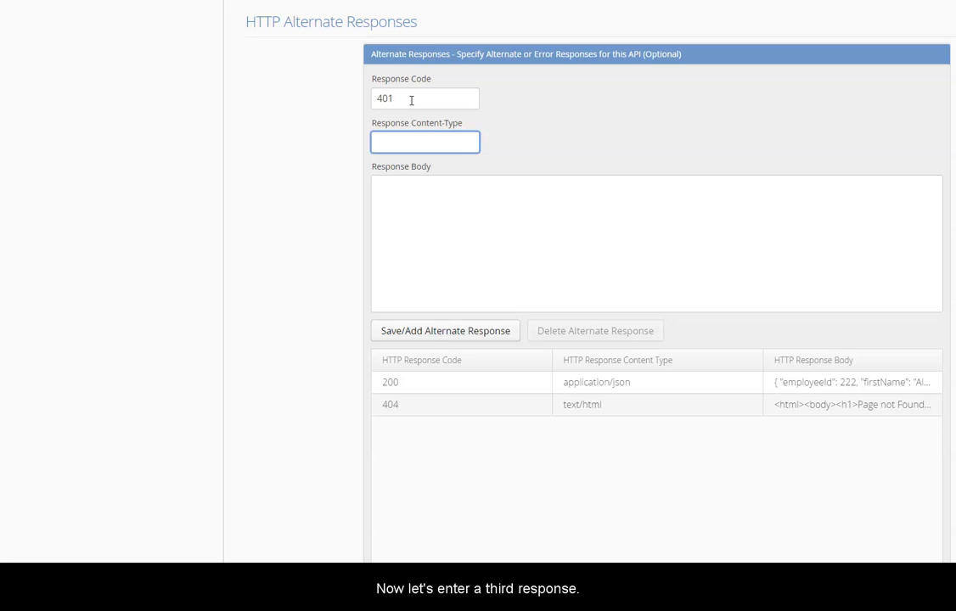
{"action": "type", "text": "text/plain"}
{"action": "key", "text": "Tab"}
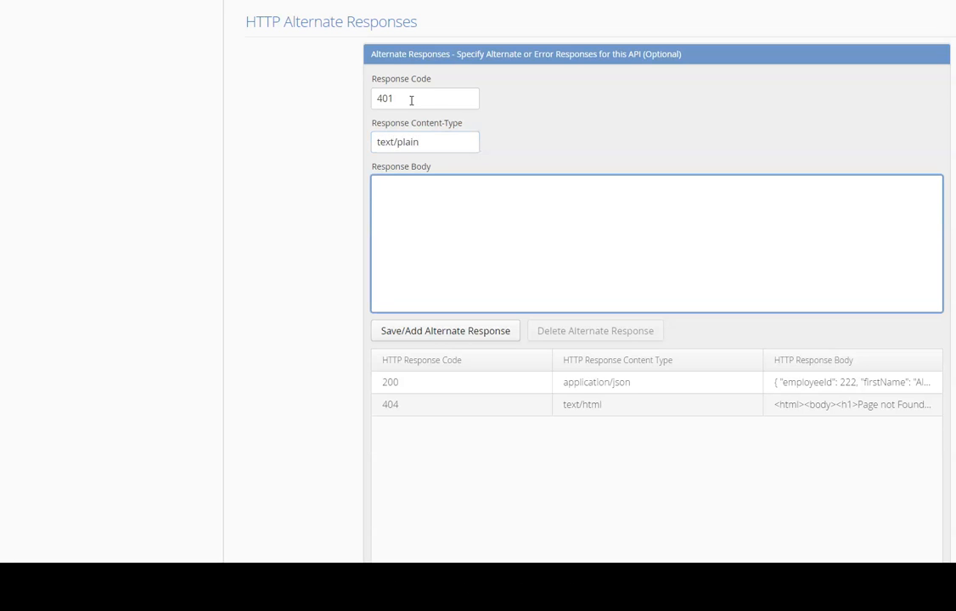
{"action": "type", "text": "You aren't authorized to view this resource, please sign-in first!"}
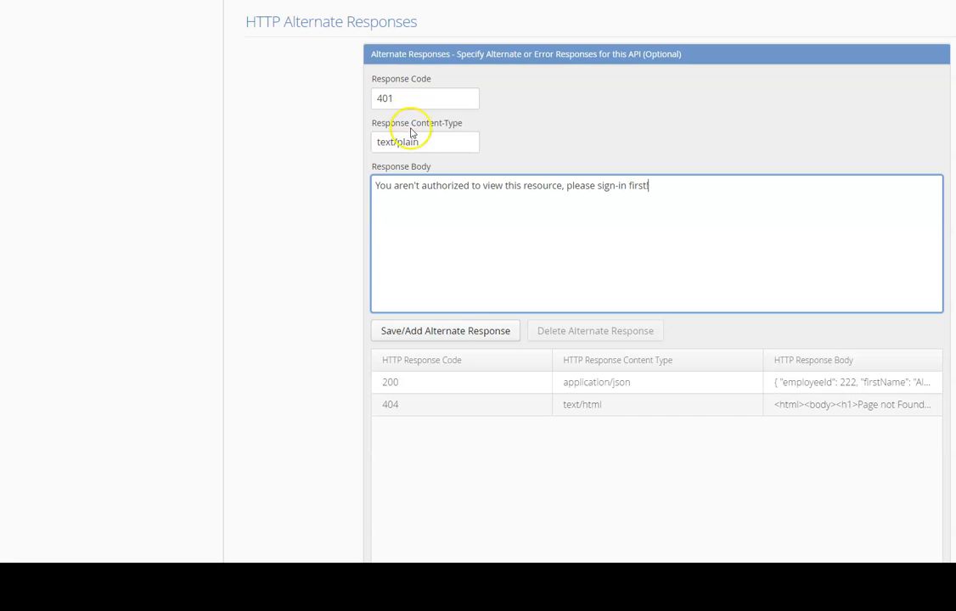
{"action": "left_click", "coordinate": [412, 333]}
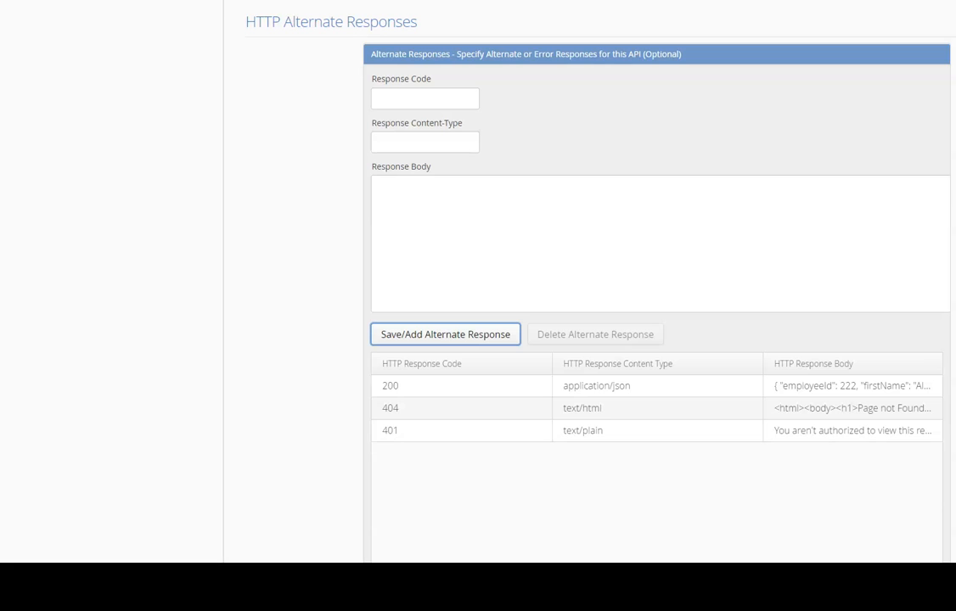
Step: Publish the new GET endpoint /employee/* with its configured main and alternate responses
{"action": "scroll", "coordinate": [345, 341], "scroll_direction": "down", "scroll_amount": 1}
{"action": "scroll", "coordinate": [345, 350], "scroll_direction": "up", "scroll_amount": 8}
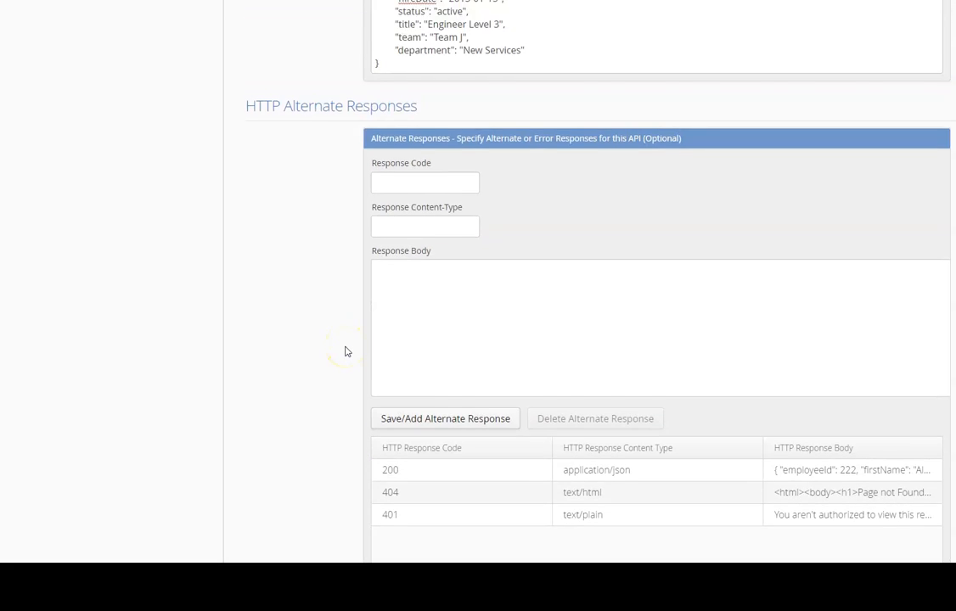
{"action": "scroll", "coordinate": [346, 351], "scroll_direction": "up", "scroll_amount": 8}
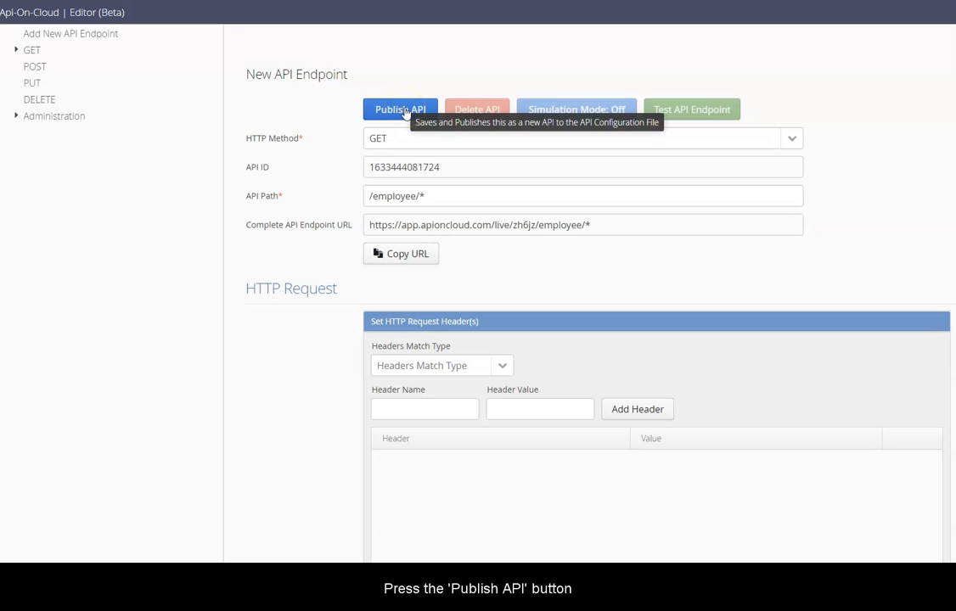
{"action": "left_click", "coordinate": [402, 110]}
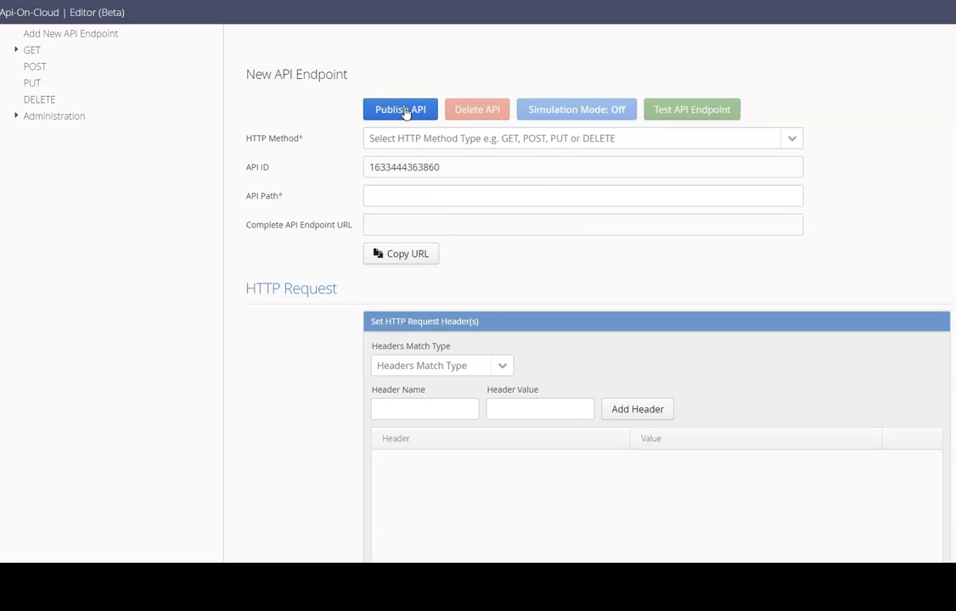
Step: Open the published GET endpoint /employee/* and turn on its simulation mode
{"action": "left_click", "coordinate": [16, 51]}
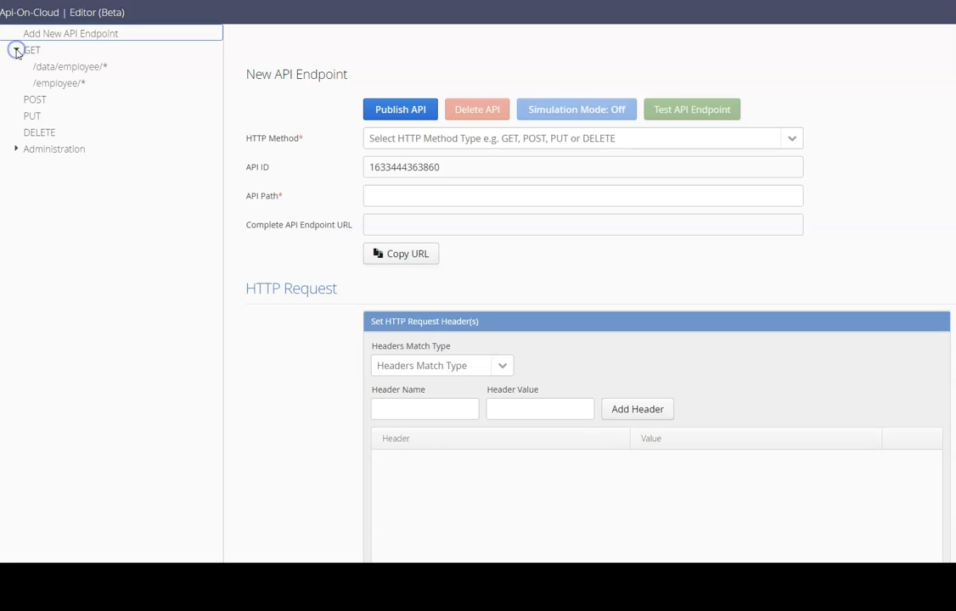
{"action": "left_click", "coordinate": [64, 83]}
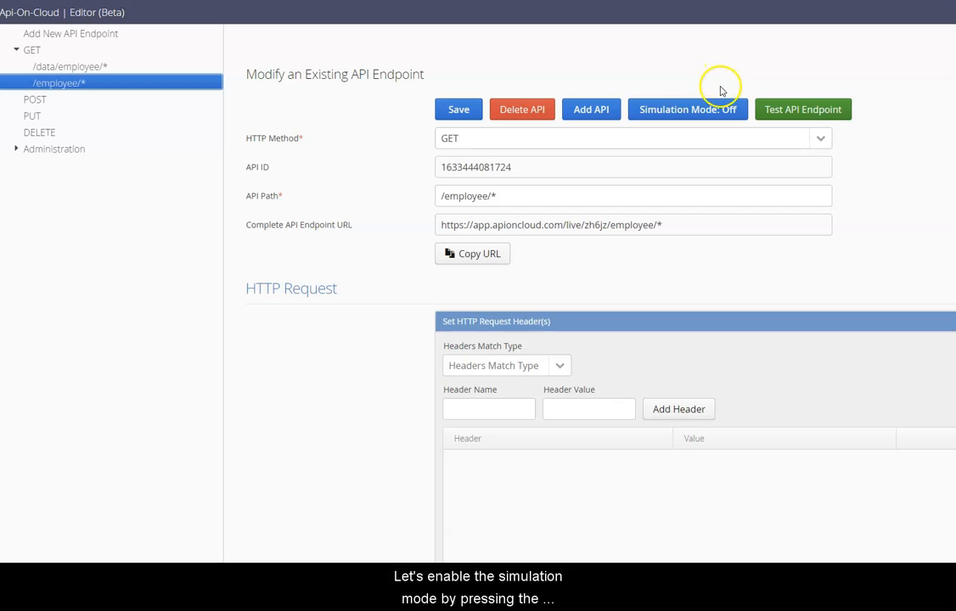
{"action": "left_click", "coordinate": [720, 117]}
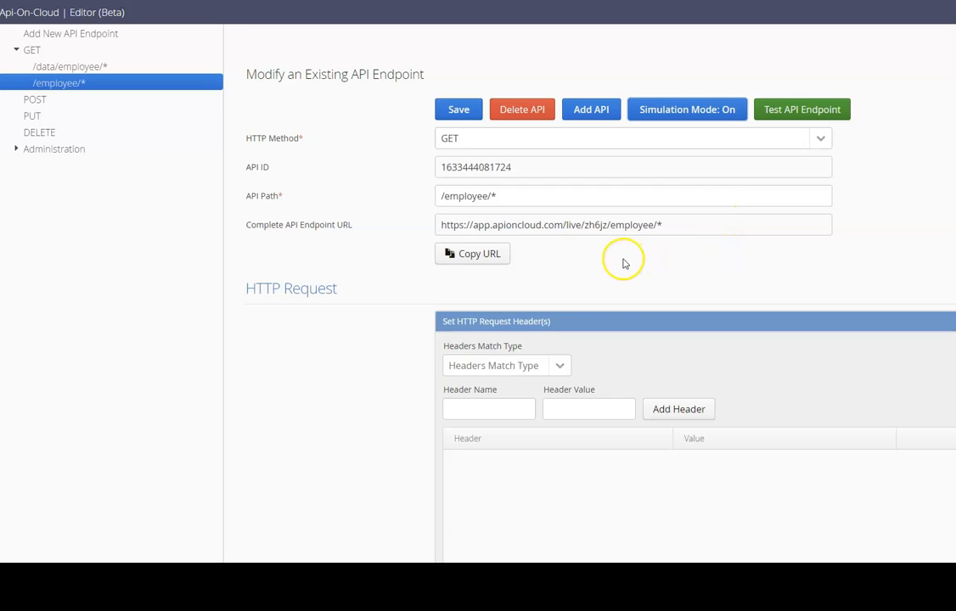
{"action": "left_click", "coordinate": [493, 256]}
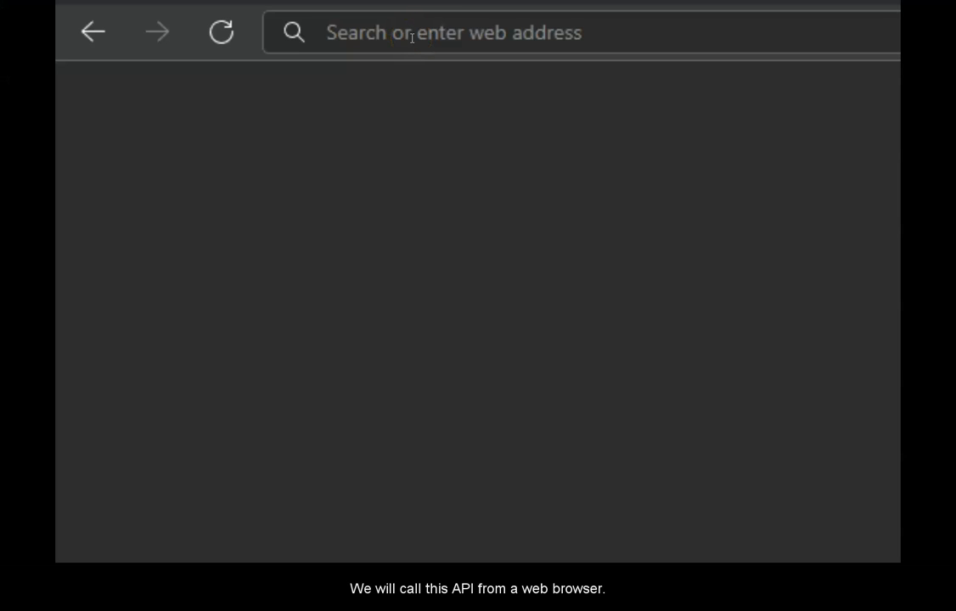
{"action": "left_click", "coordinate": [411, 37]}
{"action": "type", "text": "https://app.apioncloud.com/live/zh6jz/employee/*"}
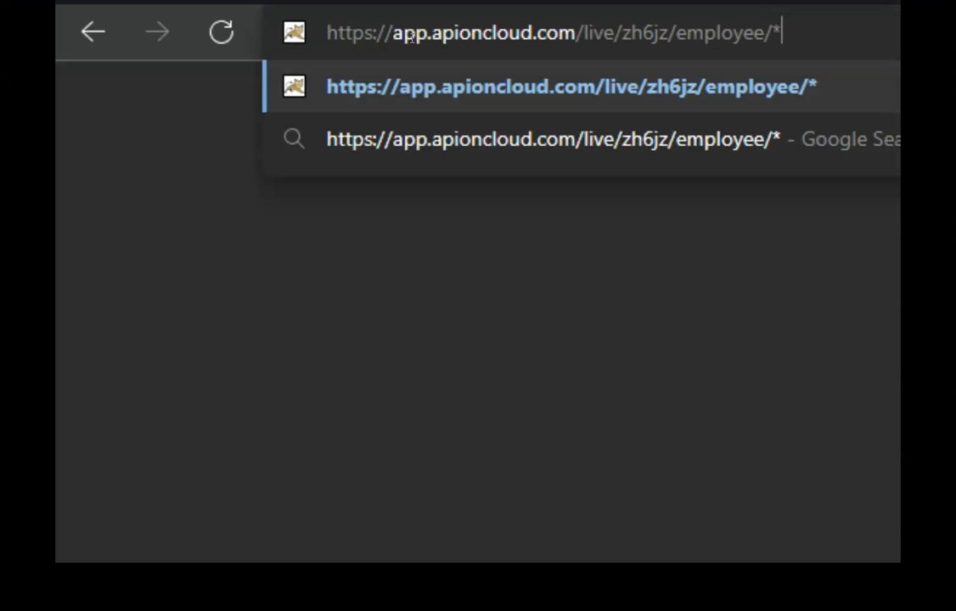
{"action": "key", "text": "Return"}
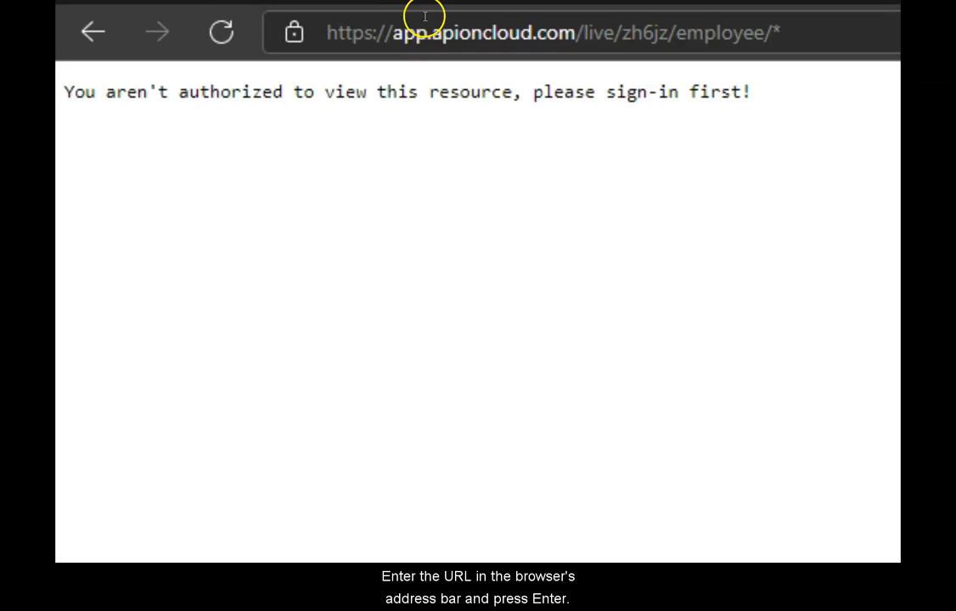
Step: Replace the * in the API address with 222 and call employee/222
{"action": "left_click", "coordinate": [804, 33]}
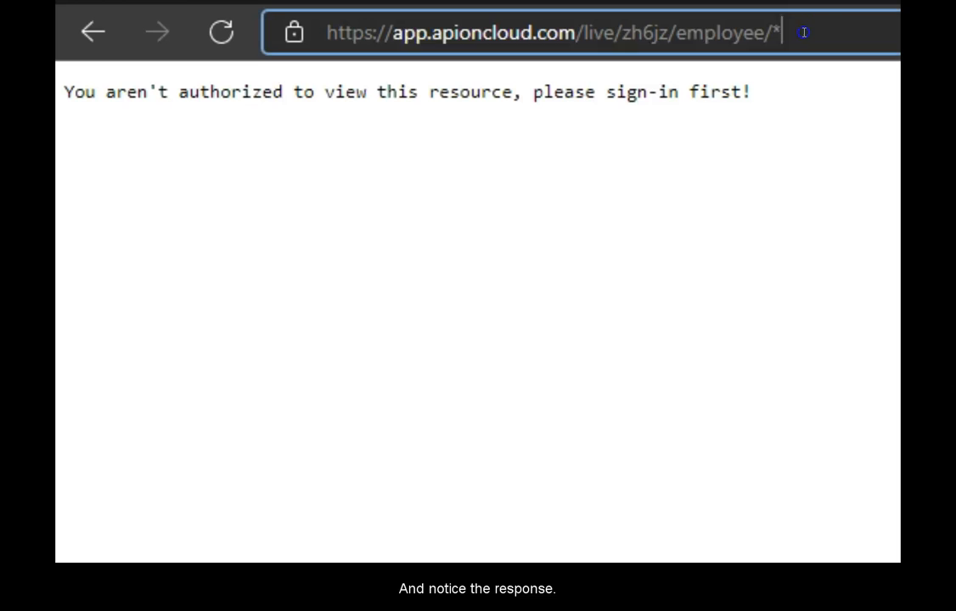
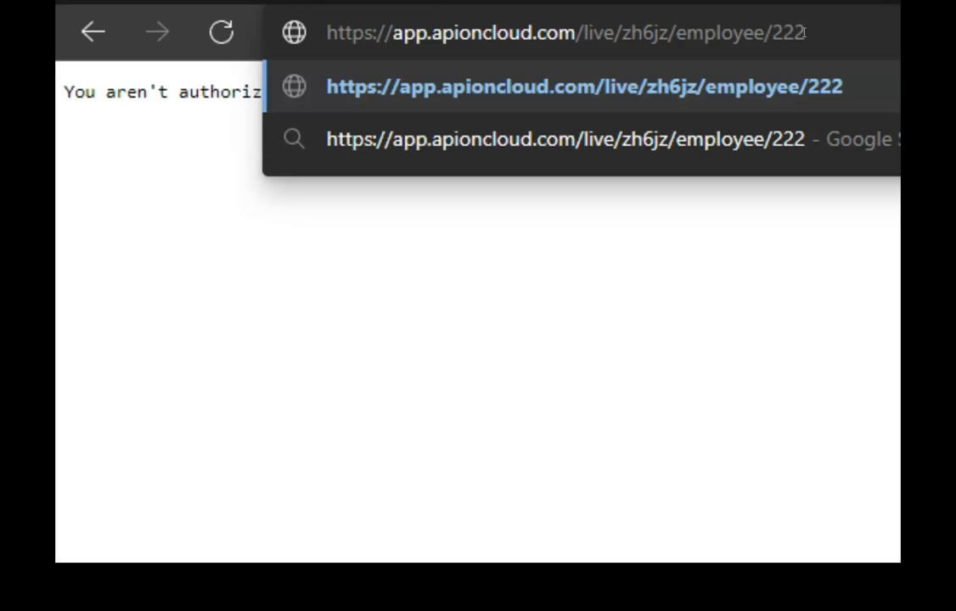
{"action": "key", "text": "Escape"}
{"action": "key", "text": "Return"}
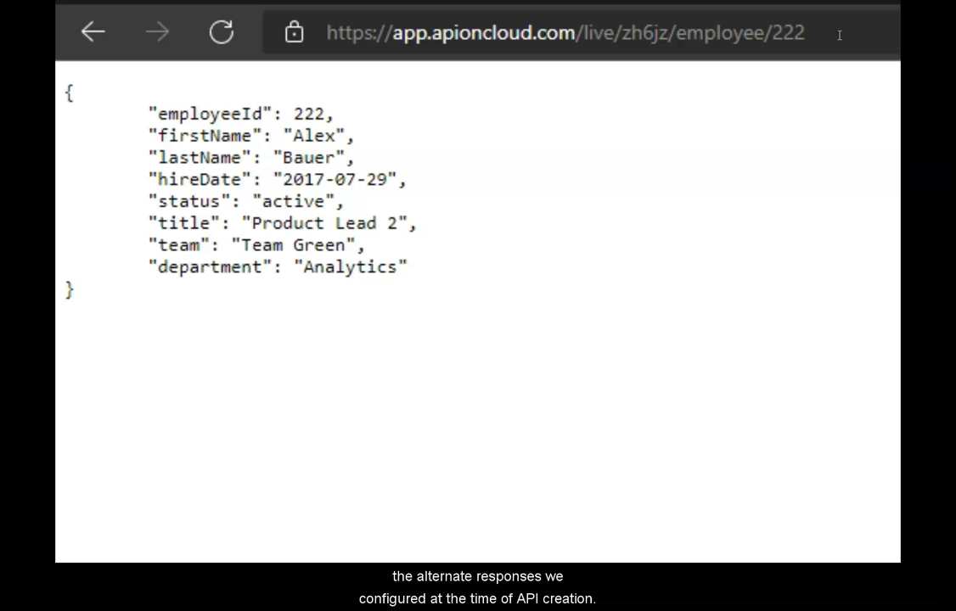
Step: Call the employee/222 address repeatedly to examine the different simulated responses
{"action": "left_click", "coordinate": [839, 34]}
{"action": "left_click", "coordinate": [862, 36]}
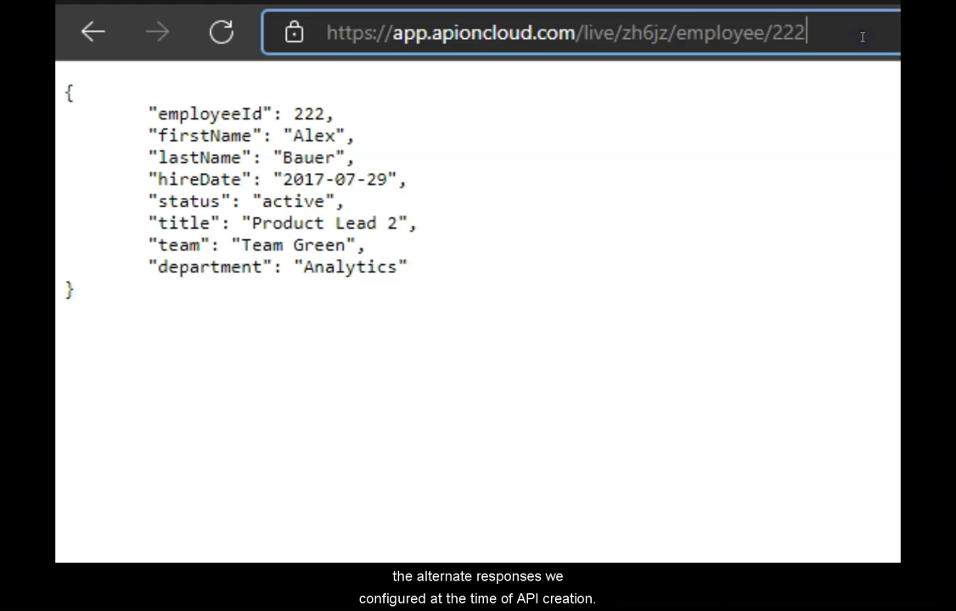
{"action": "key", "text": "Return"}
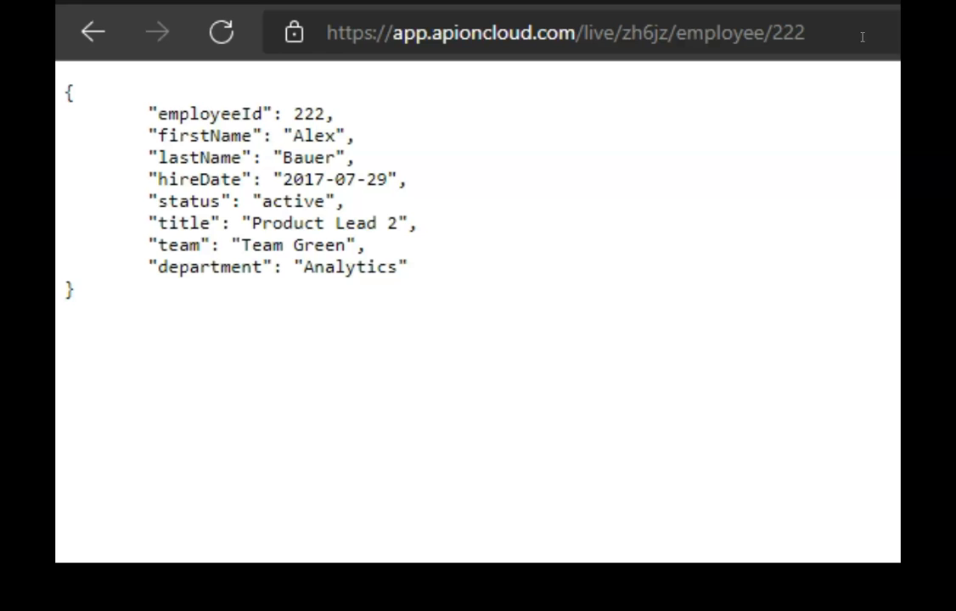
{"action": "left_click", "coordinate": [862, 37]}
{"action": "left_click", "coordinate": [861, 37]}
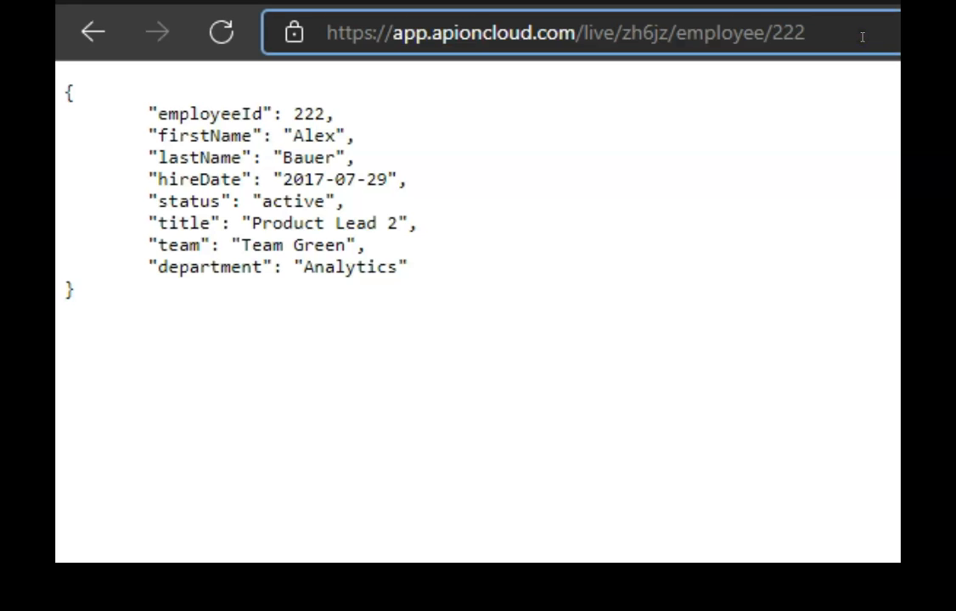
{"action": "key", "text": "Return"}
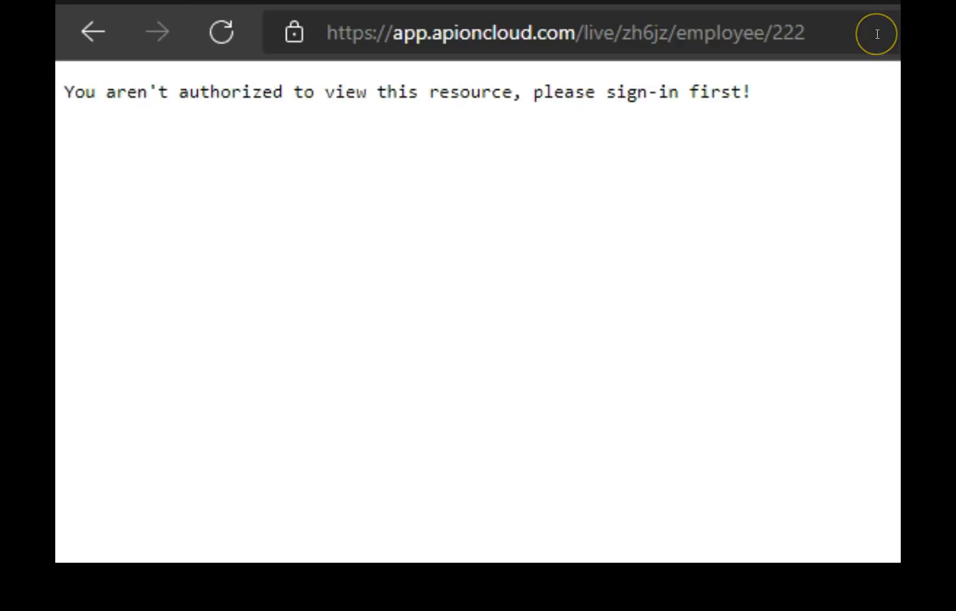
{"action": "left_click", "coordinate": [877, 34]}
{"action": "left_click", "coordinate": [884, 34]}
{"action": "key", "text": "Return"}
{"action": "left_click", "coordinate": [884, 34]}
{"action": "left_click", "coordinate": [884, 34]}
{"action": "key", "text": "Return"}
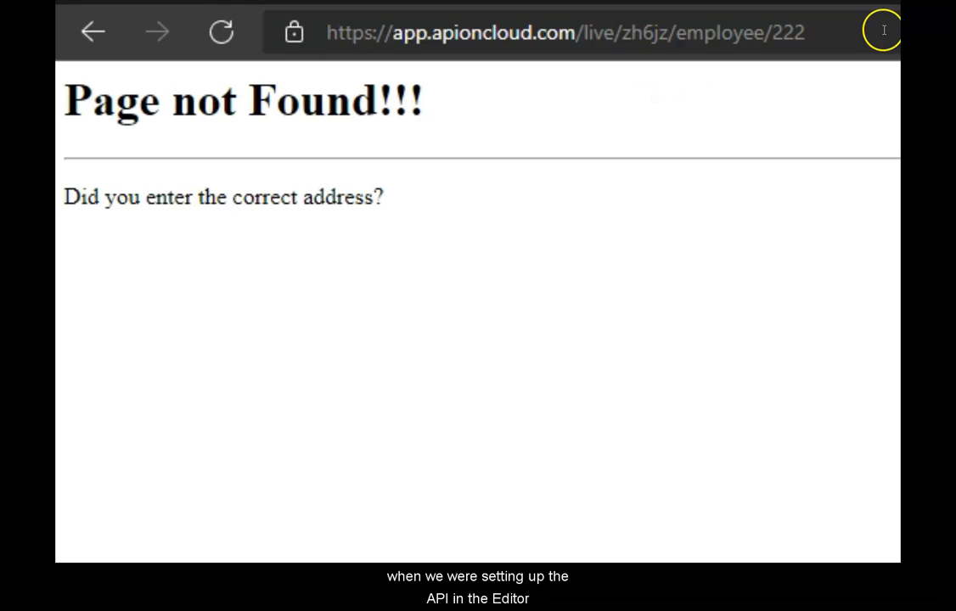
{"action": "left_click", "coordinate": [884, 31]}
{"action": "left_click", "coordinate": [884, 31]}
{"action": "key", "text": "Return"}
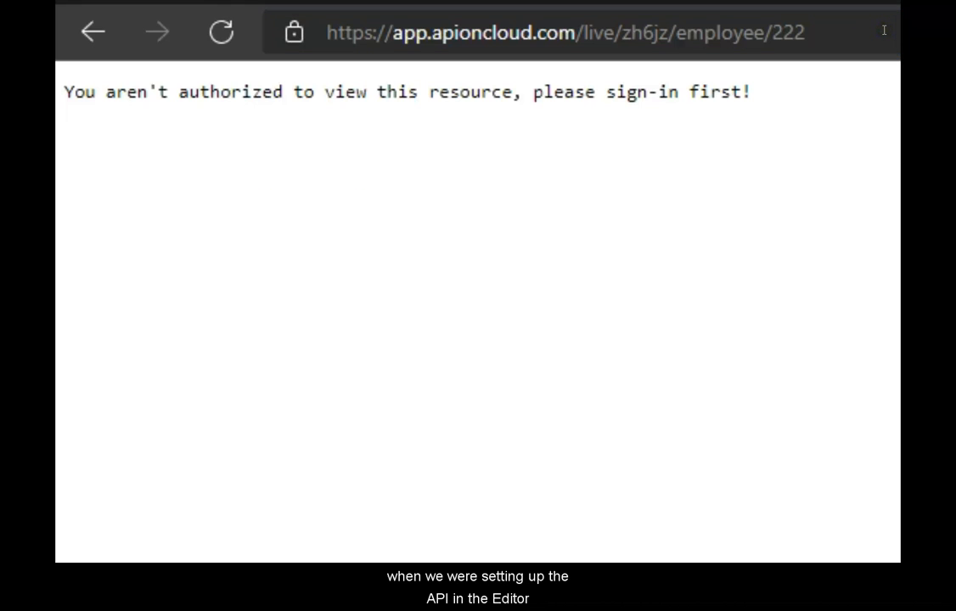
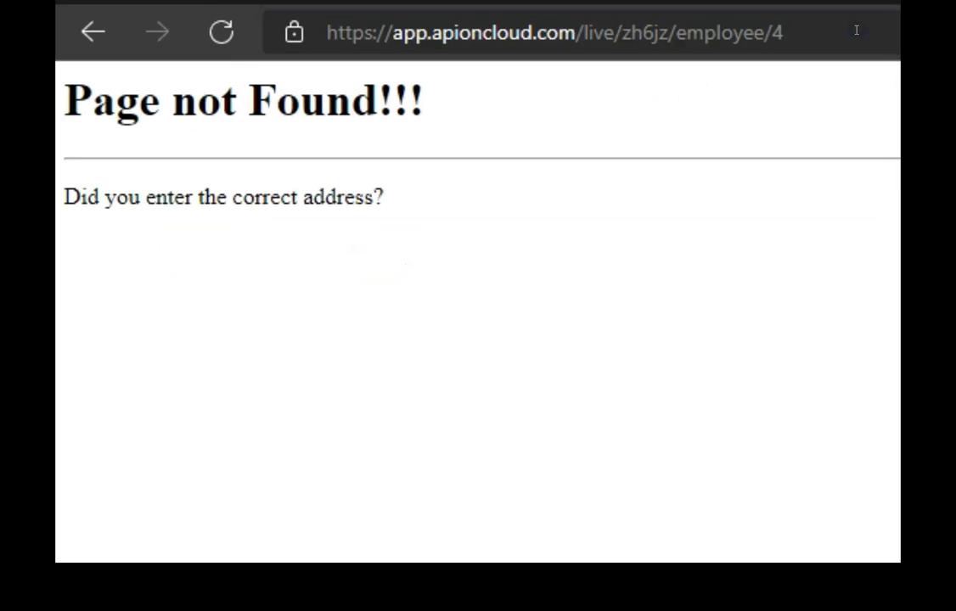
Step: Call the API again with 4 as the last part of the path, employee/4
{"action": "left_click", "coordinate": [857, 31]}
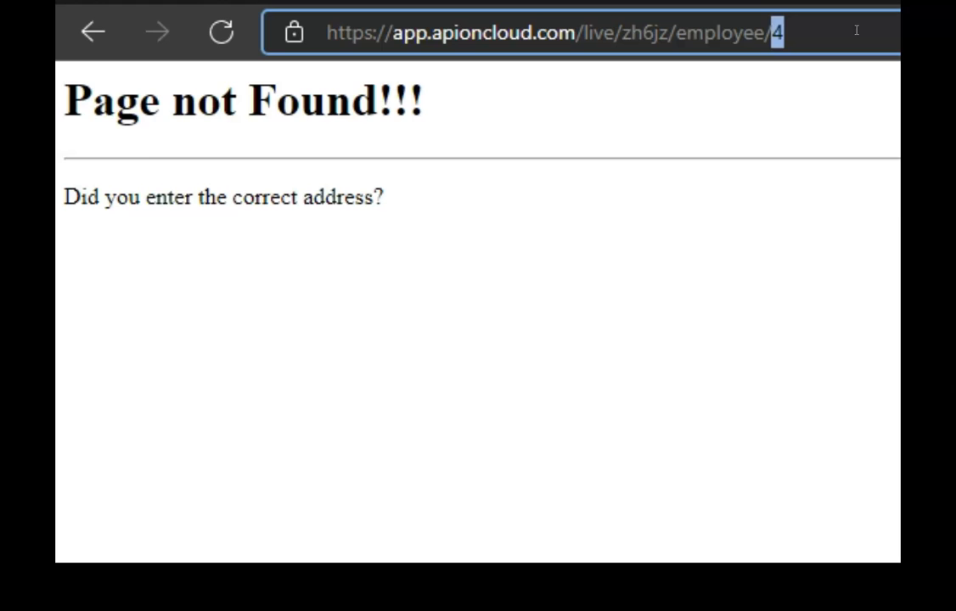
{"action": "key", "text": "Return"}
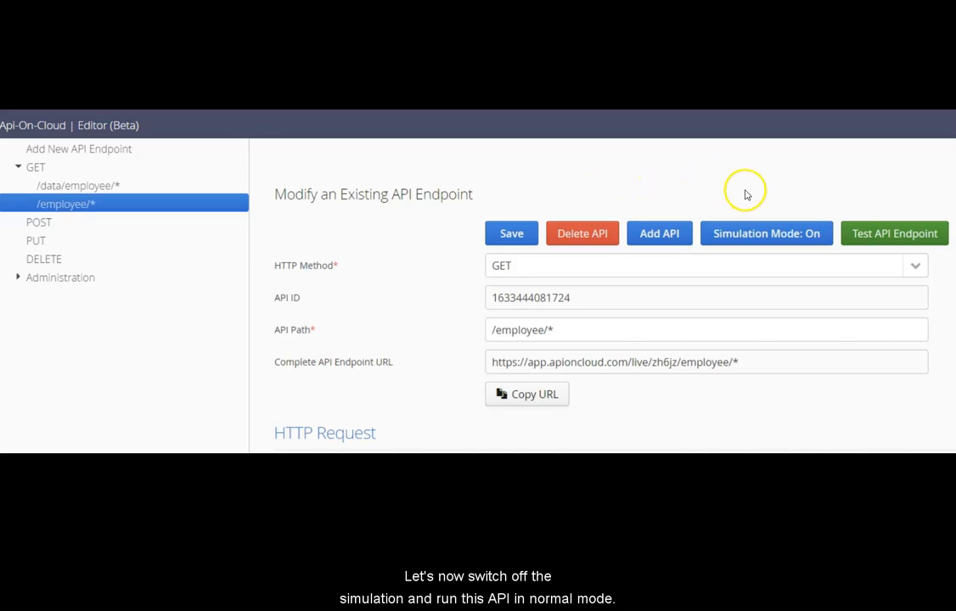
Step: Turn off the endpoint's simulation mode and call it in the web browser with the paths employee/* and employee/111
{"action": "left_click", "coordinate": [751, 235]}
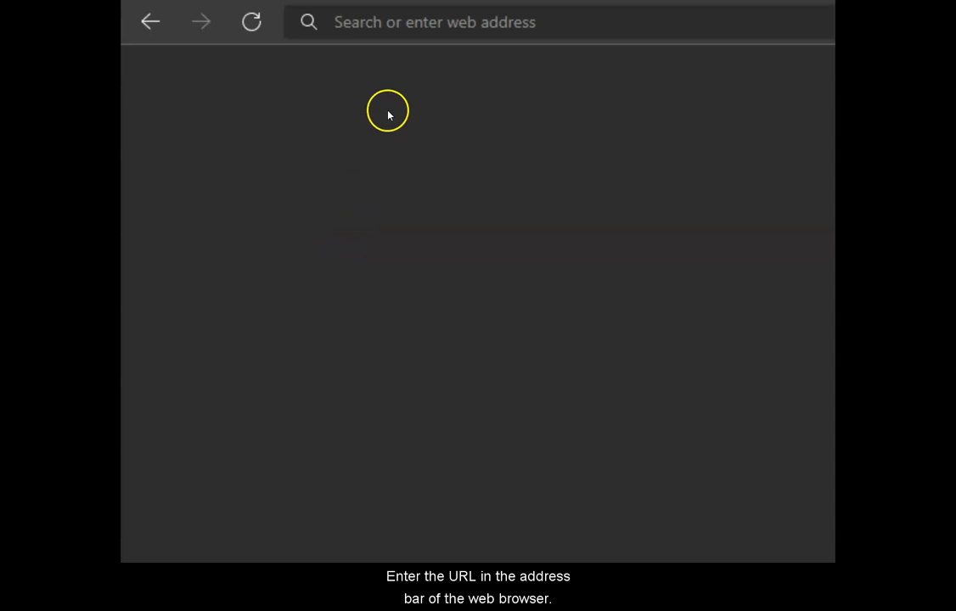
{"action": "left_click", "coordinate": [402, 28]}
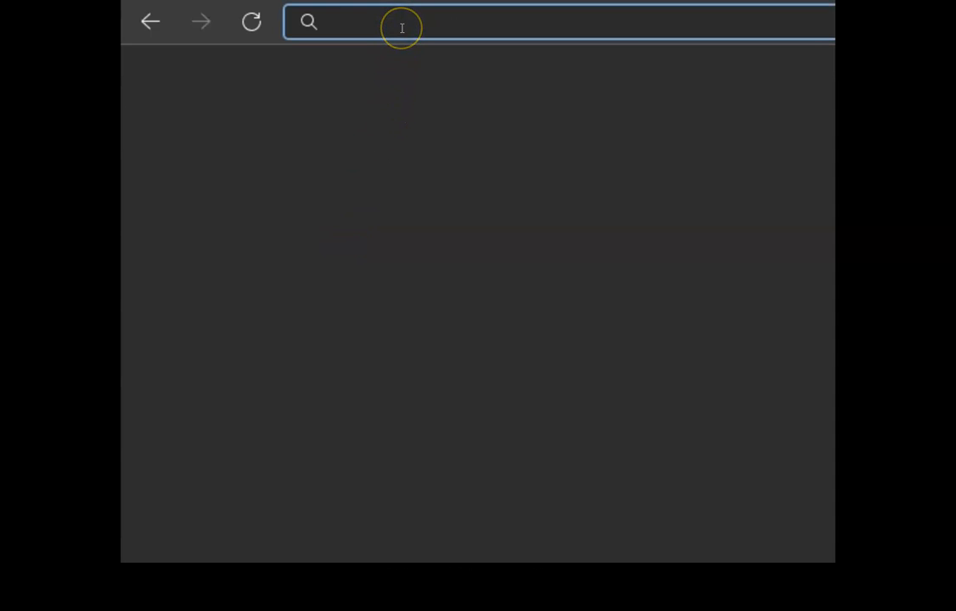
{"action": "type", "text": "https://app.apioncloud.com/live/zh6jz/employee/*"}
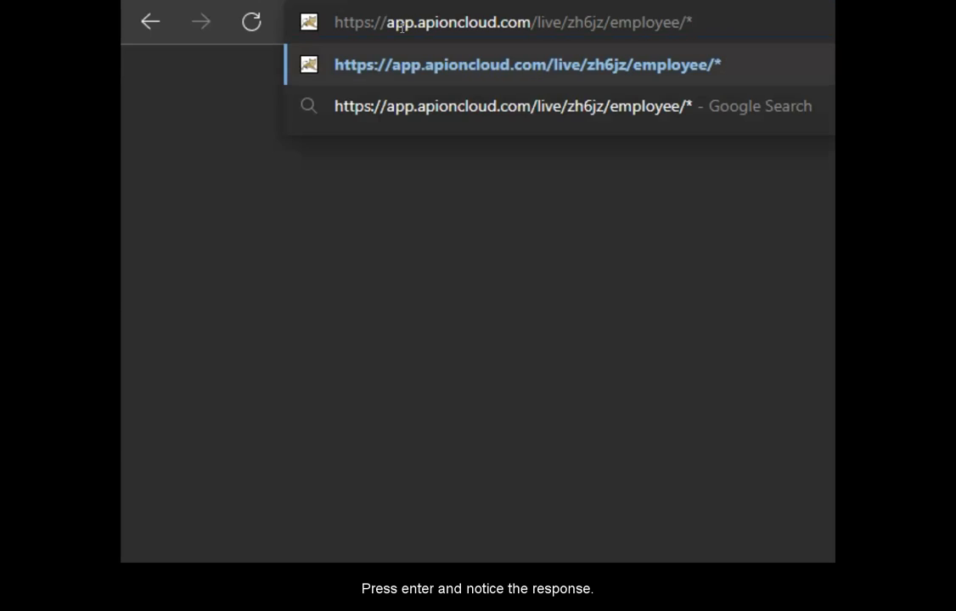
{"action": "key", "text": "Return"}
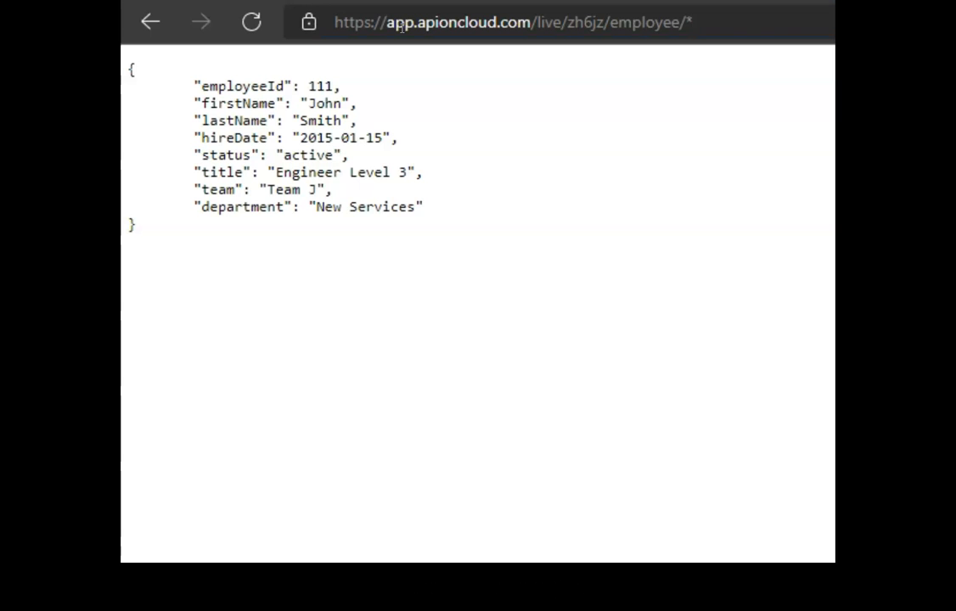
{"action": "key", "text": "Return"}
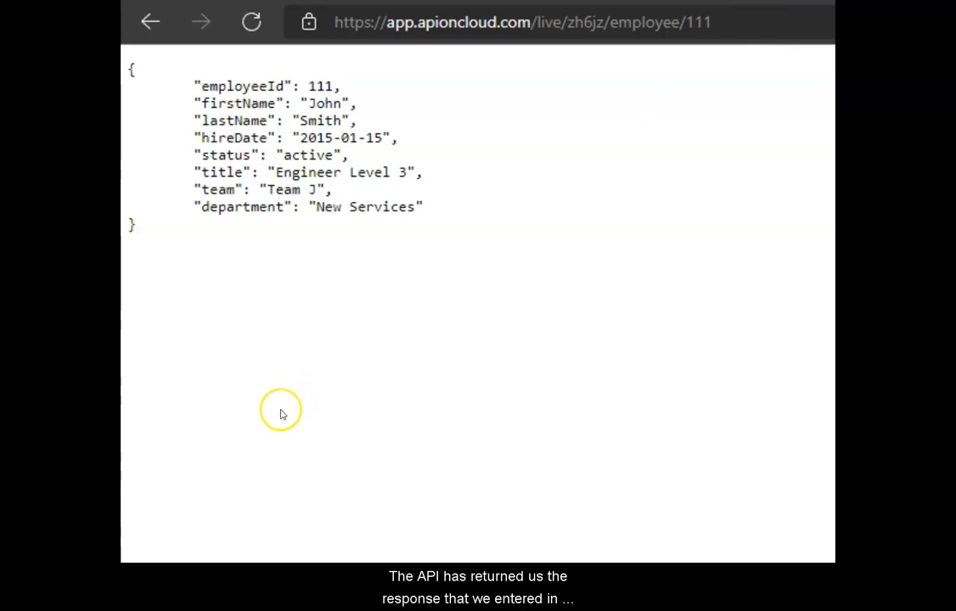